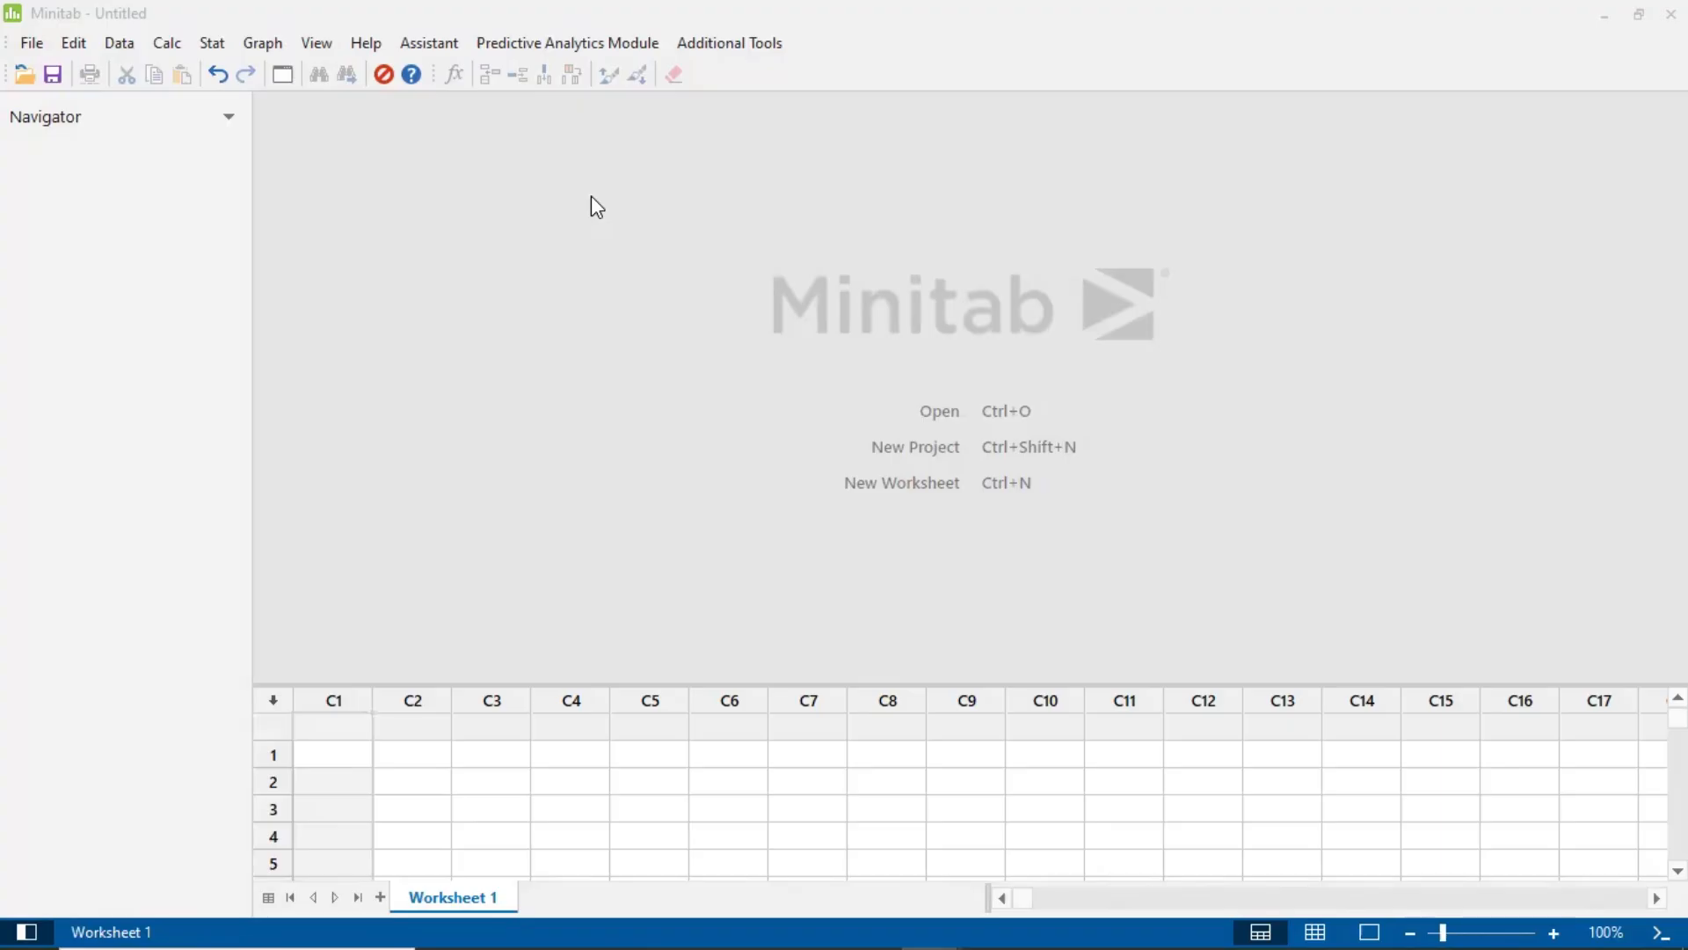
Name the first two worksheet columns Sample and Defects.
{"action": "left_click", "coordinate": [353, 735]}
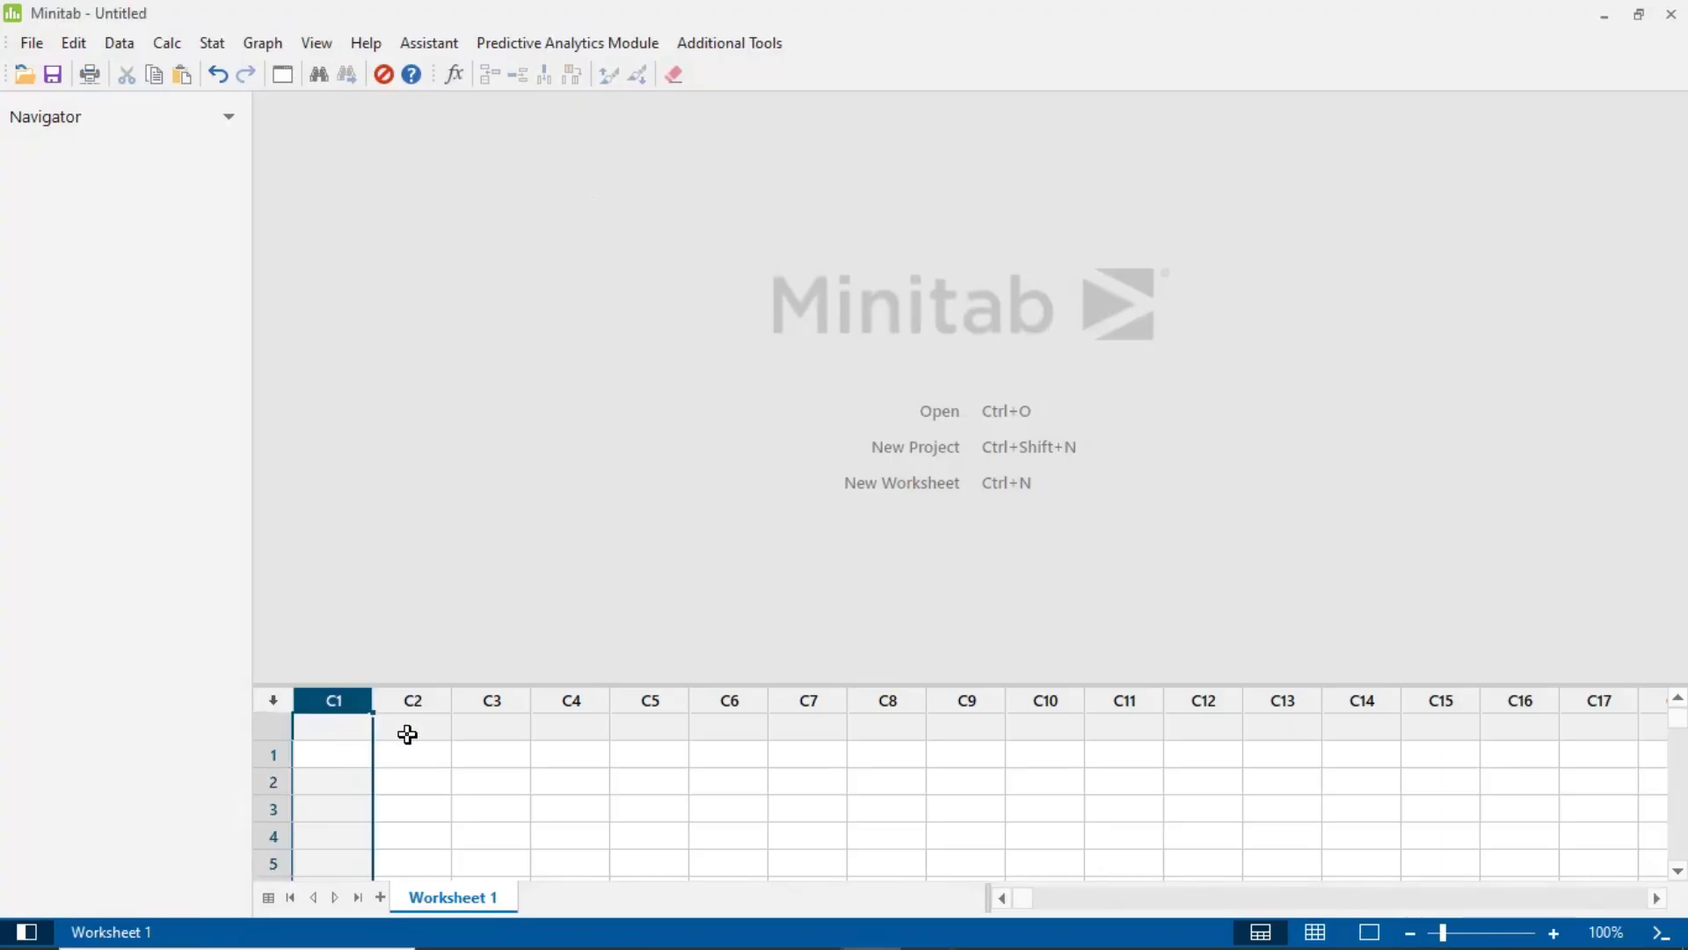
{"action": "left_click", "coordinate": [328, 727]}
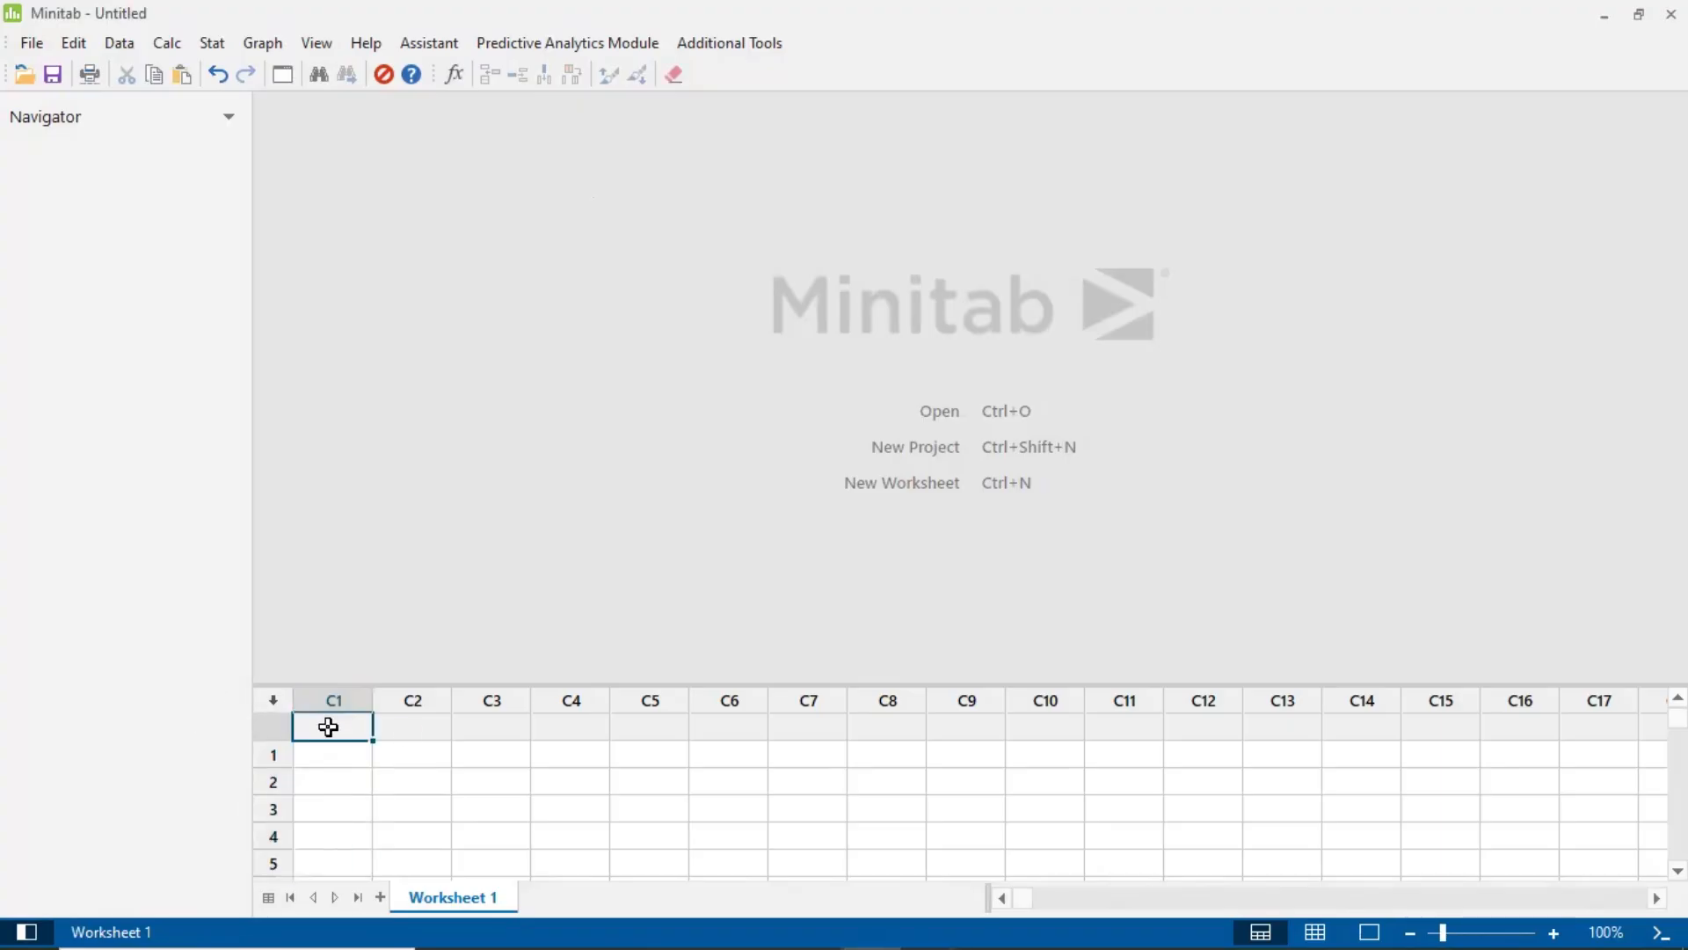
{"action": "type", "text": "Sample"}
{"action": "key", "text": "Tab"}
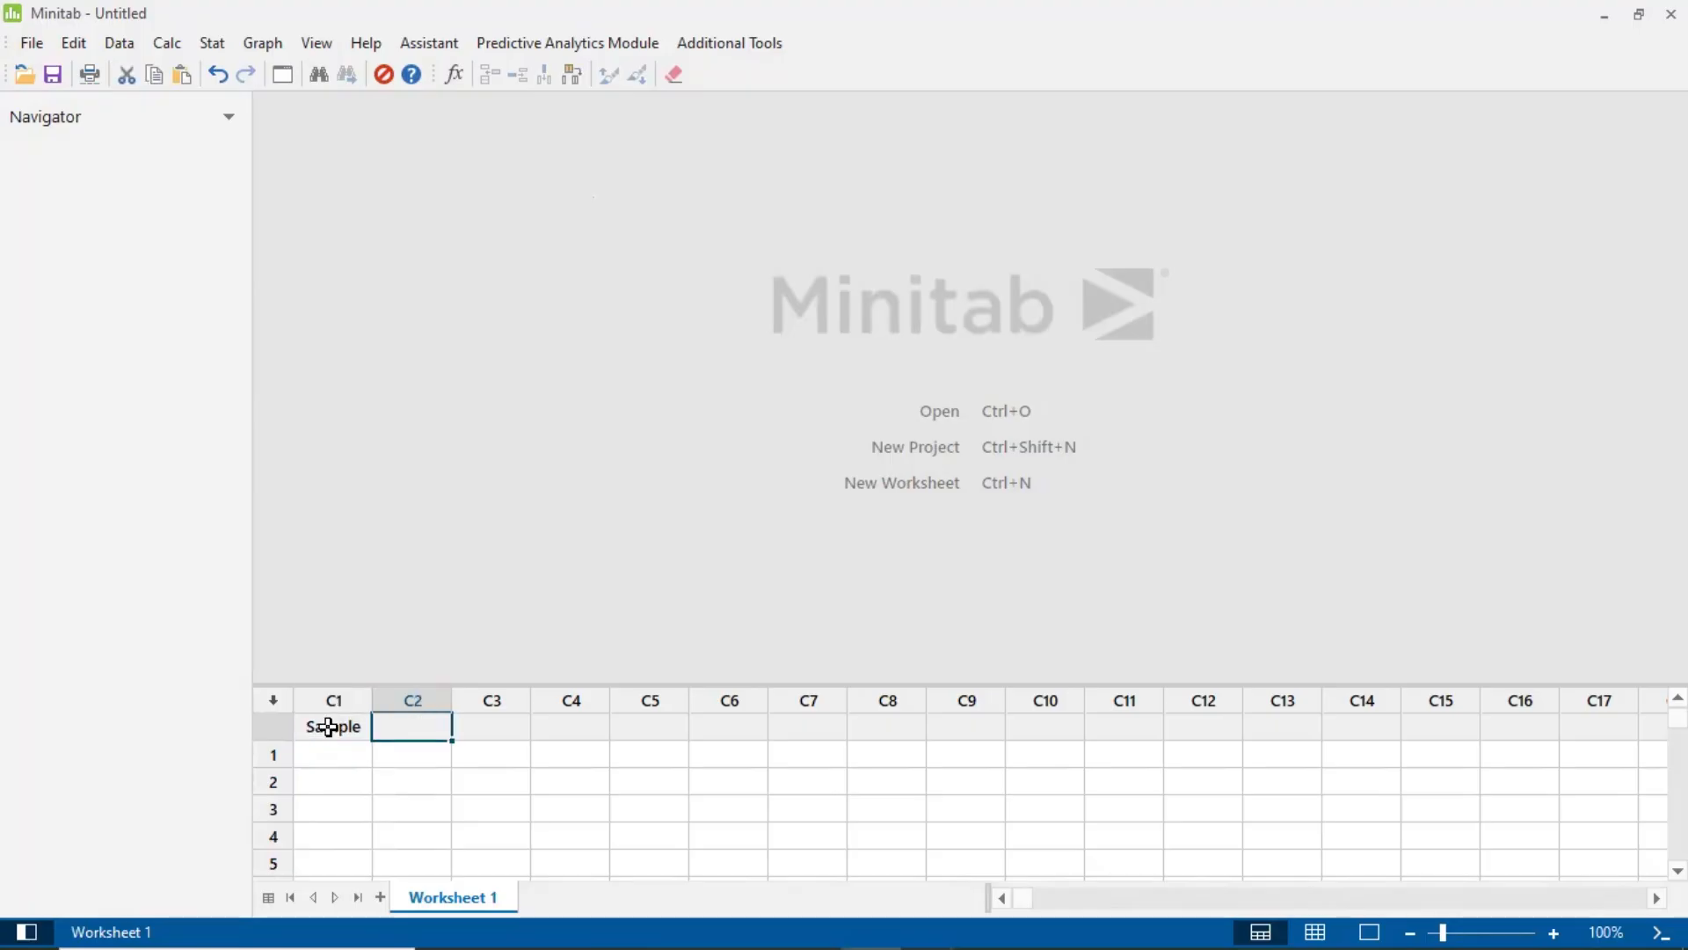
{"action": "type", "text": "Defects"}
Enter the sample numbers 1 through 6 in rows 1 to 6 of the Sample column.
{"action": "left_click", "coordinate": [324, 757]}
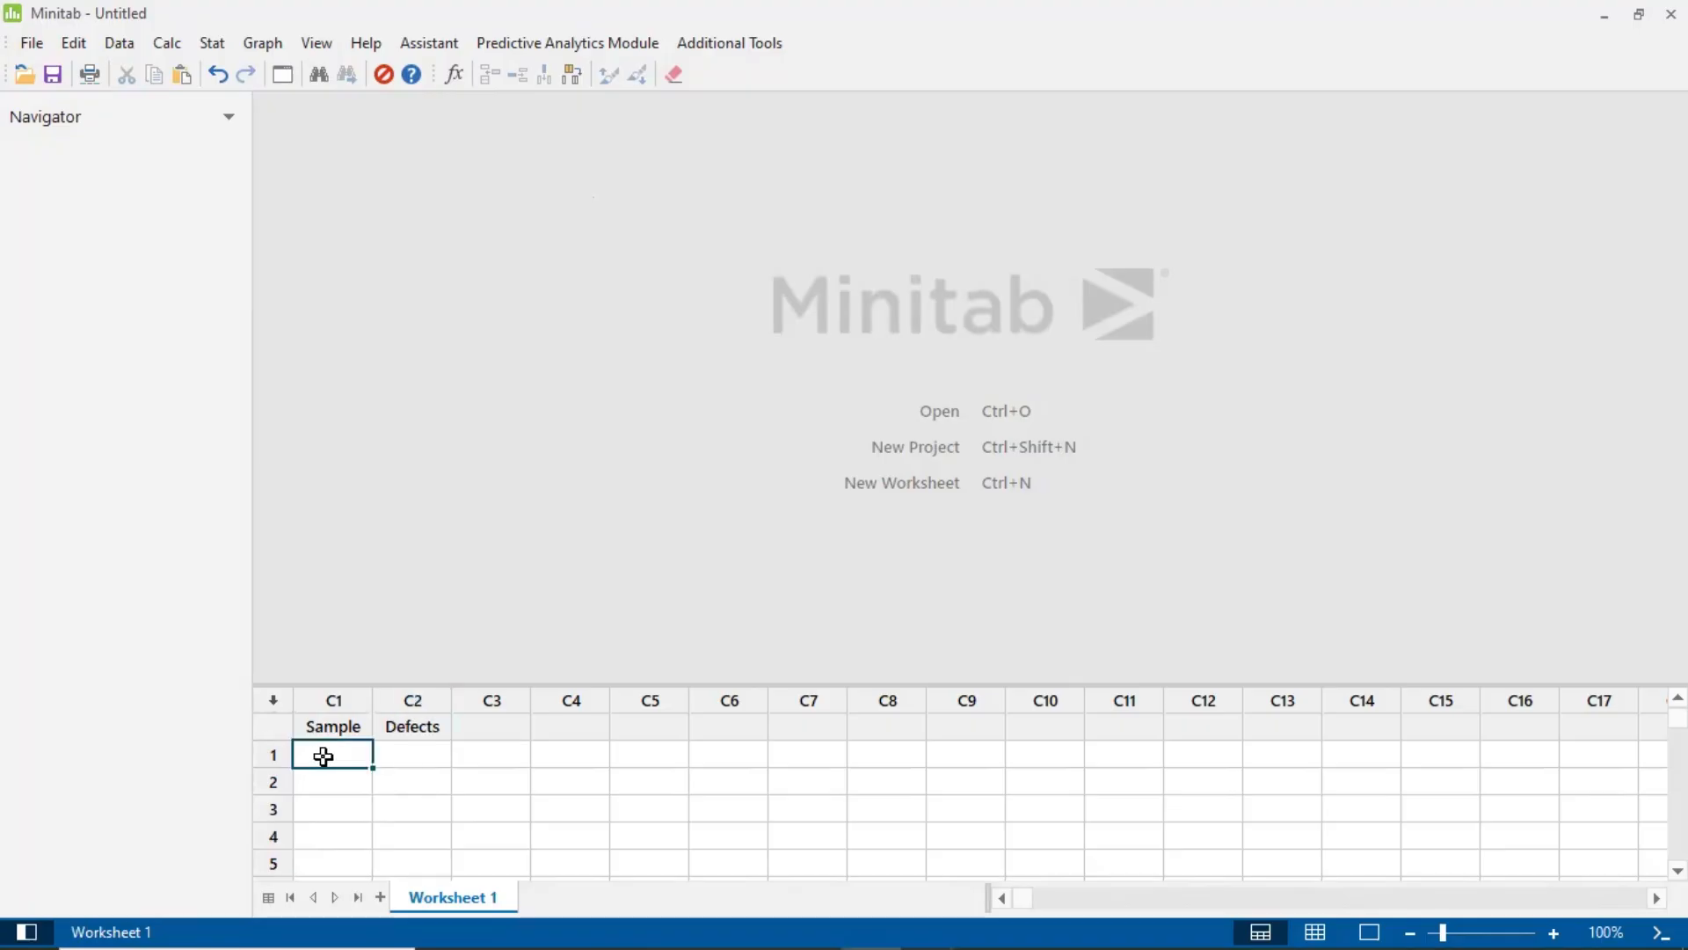
{"action": "type", "text": "12"}
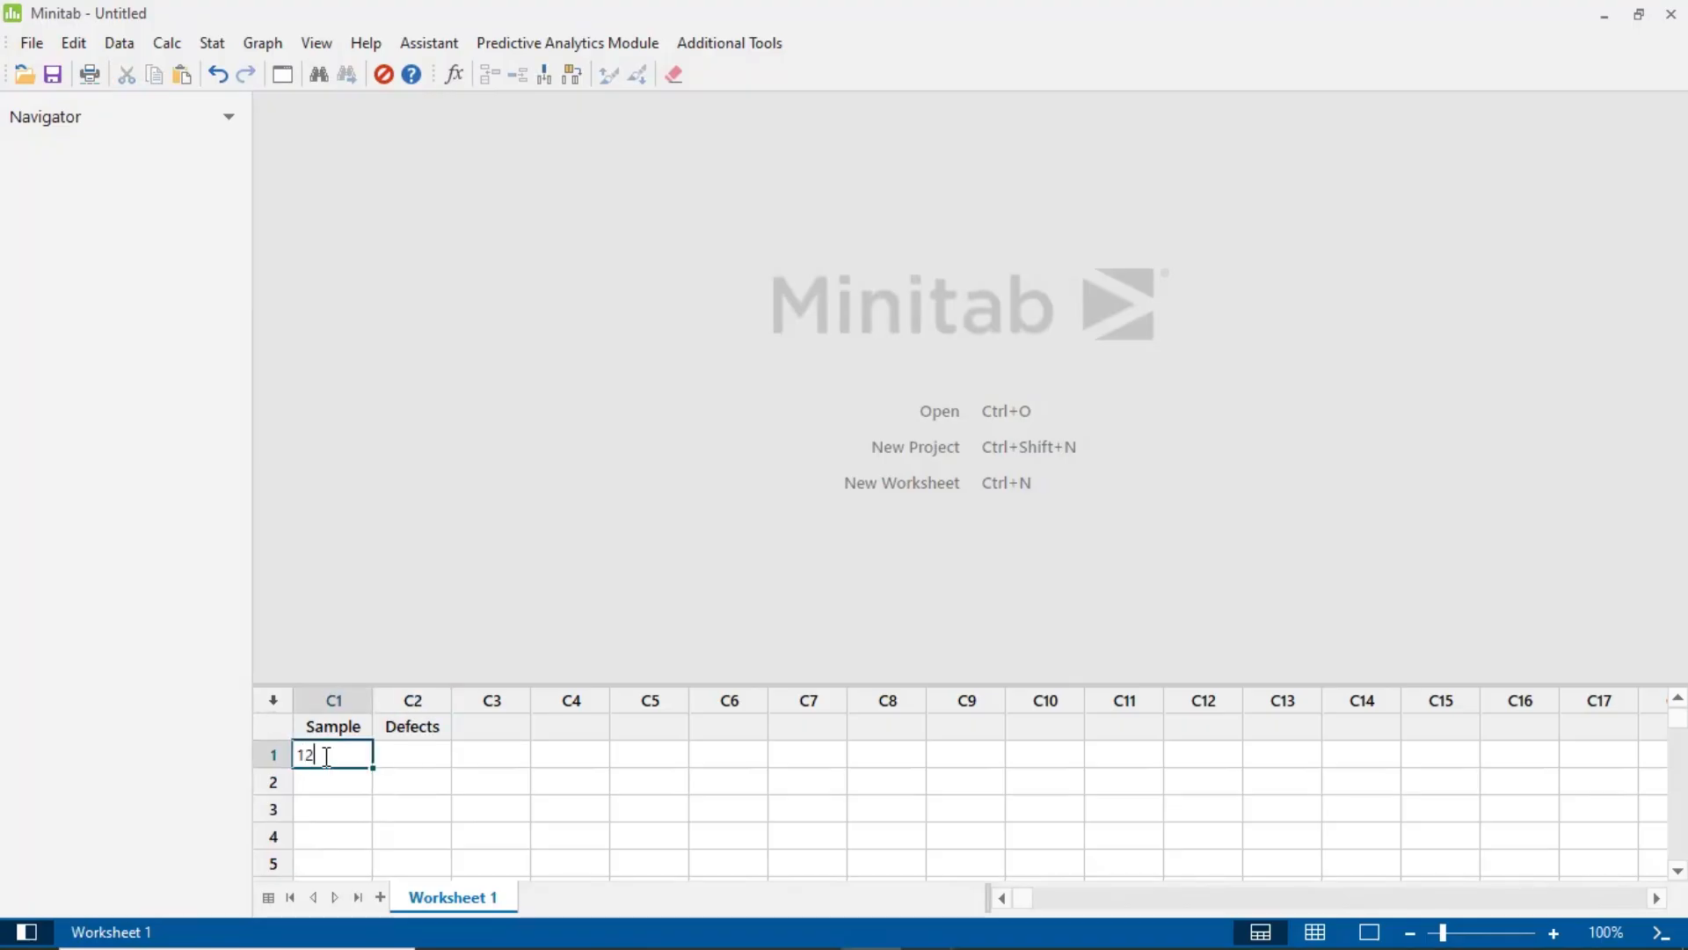
{"action": "key", "text": "BackSpace"}
{"action": "key", "text": "Return"}
{"action": "type", "text": "2"}
{"action": "key", "text": "Return"}
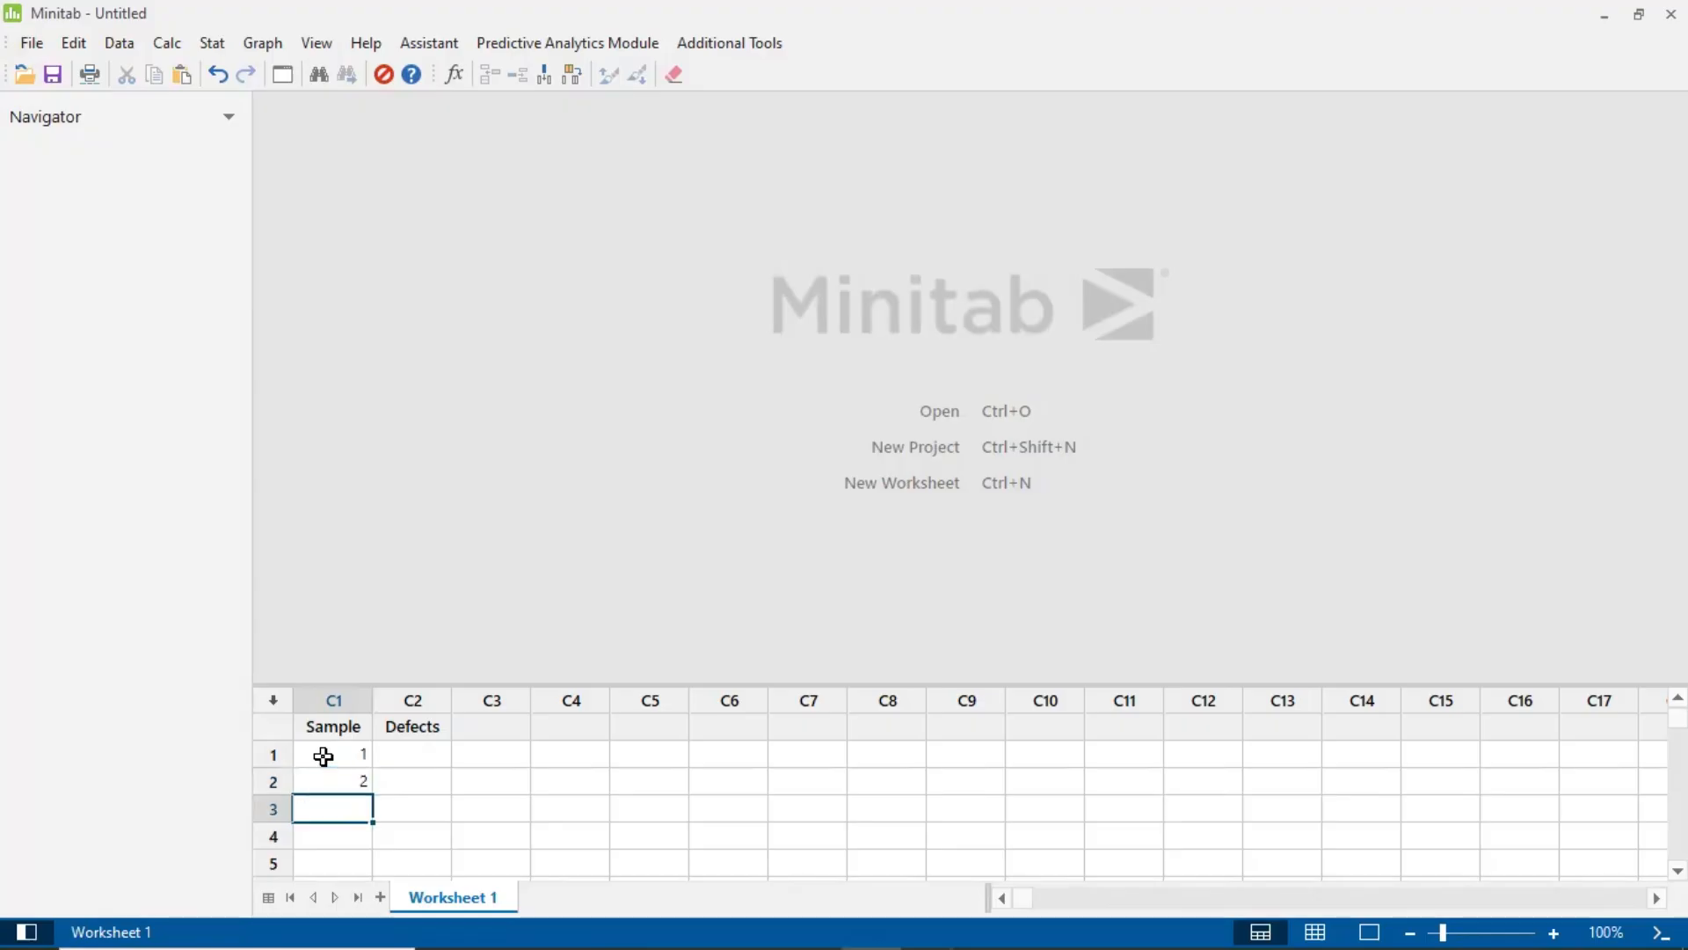
{"action": "type", "text": "3"}
{"action": "key", "text": "Return"}
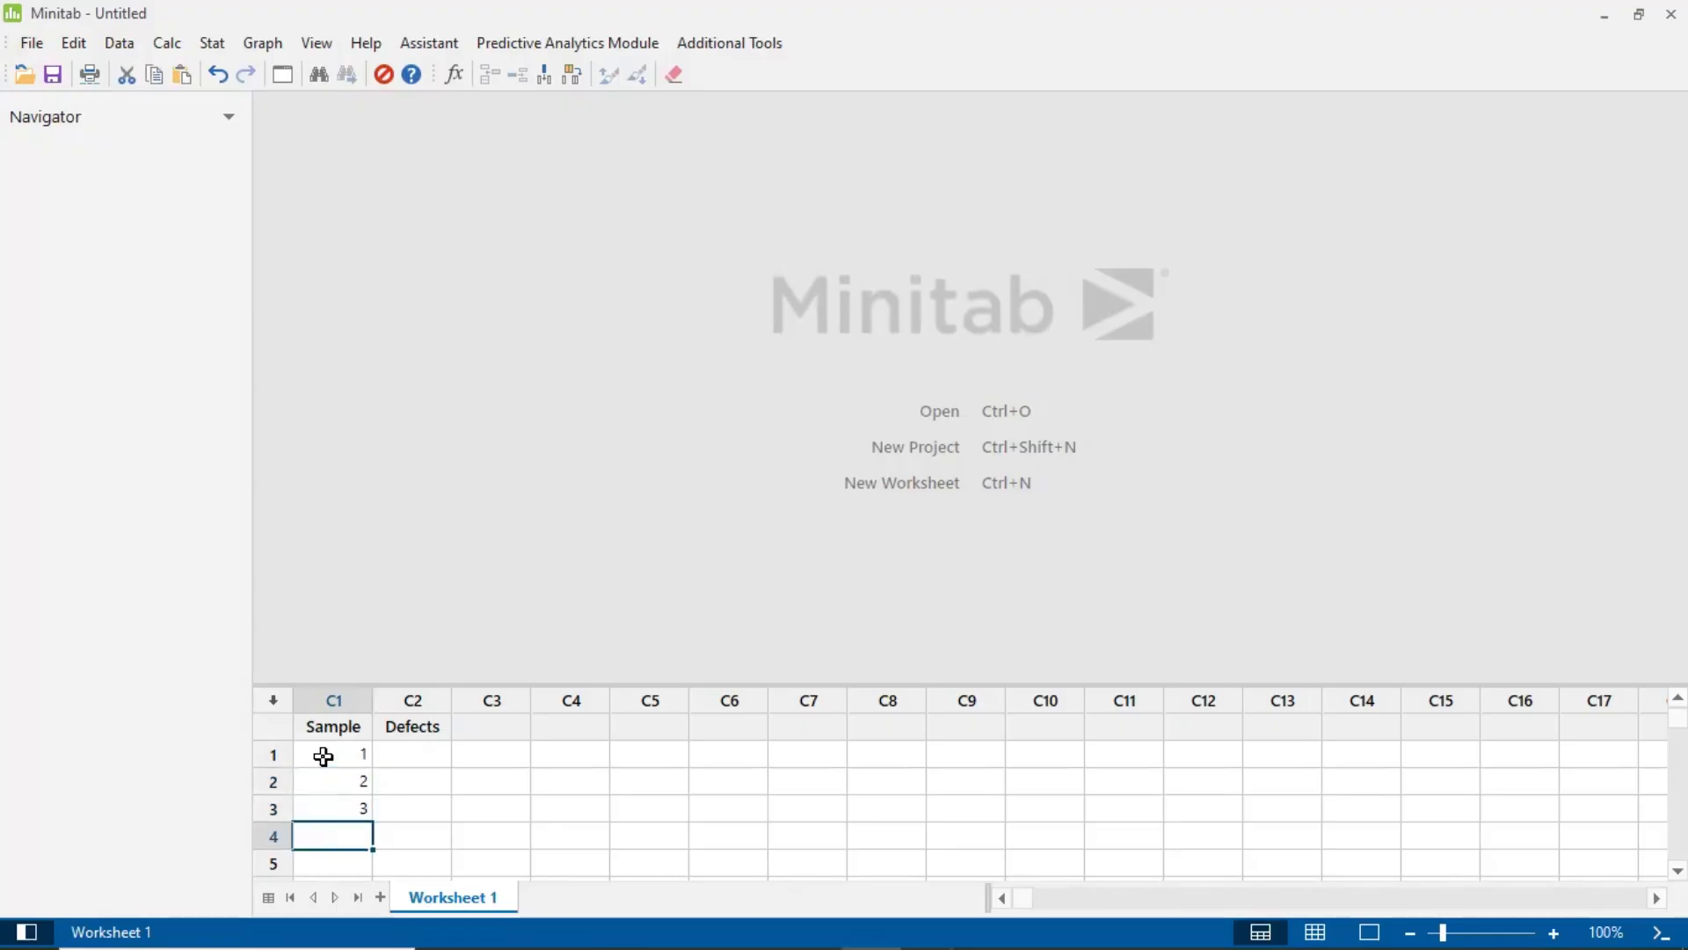
{"action": "type", "text": "4"}
{"action": "key", "text": "Return"}
{"action": "type", "text": "5"}
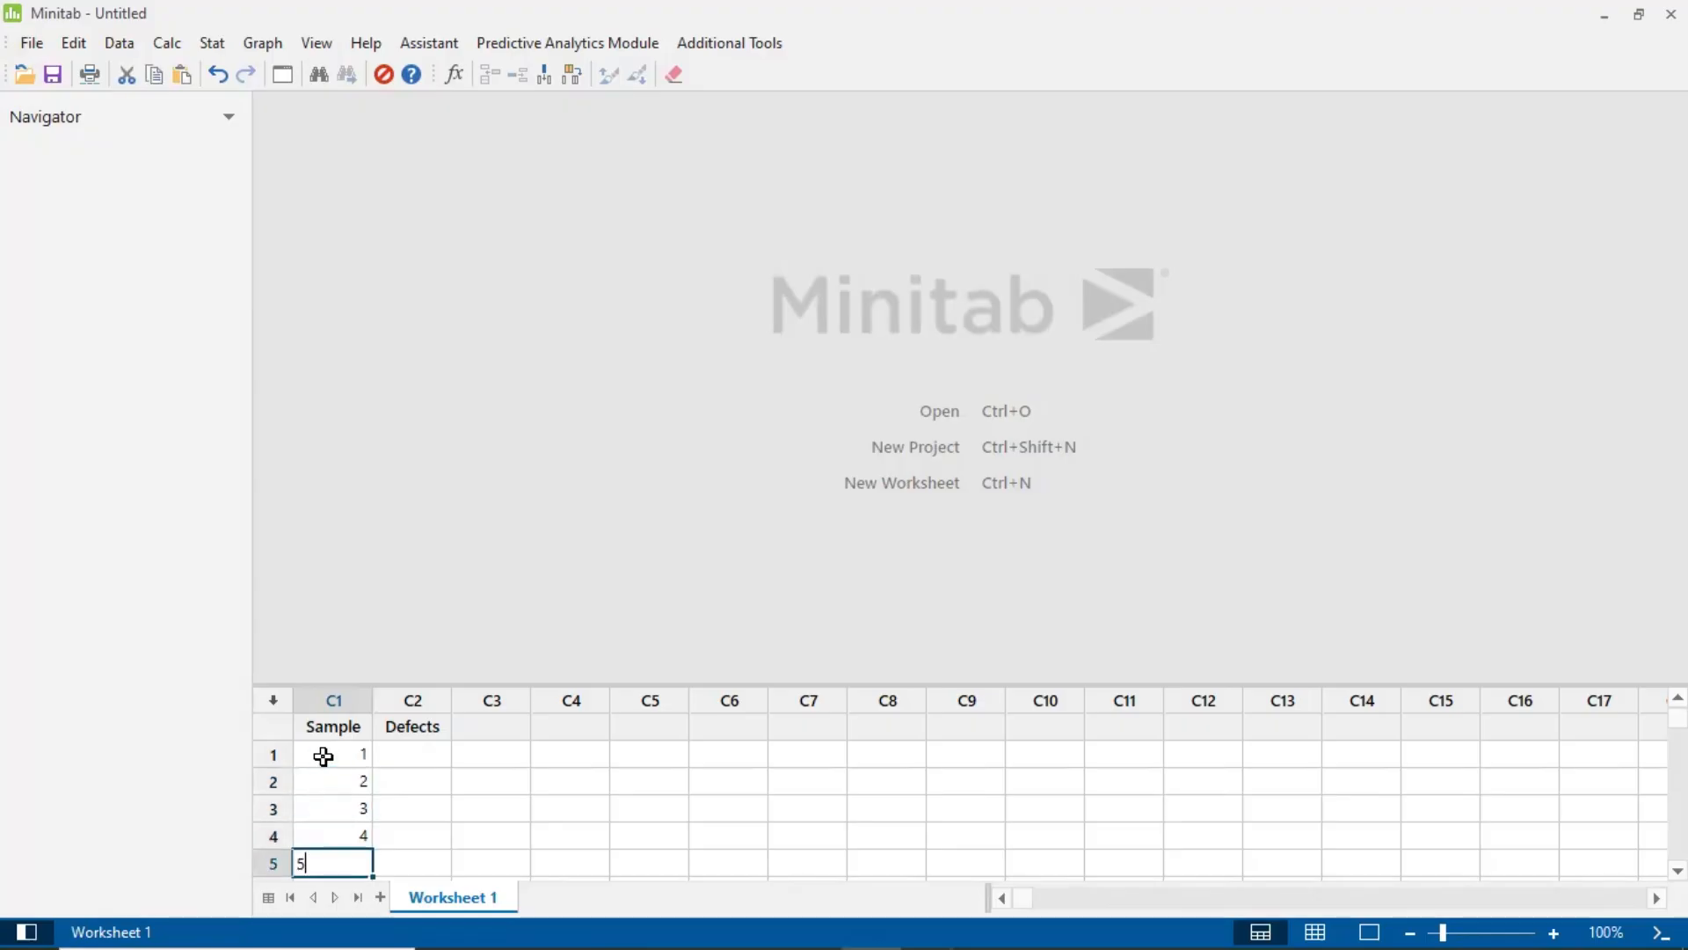
{"action": "key", "text": "Return"}
{"action": "type", "text": "6"}
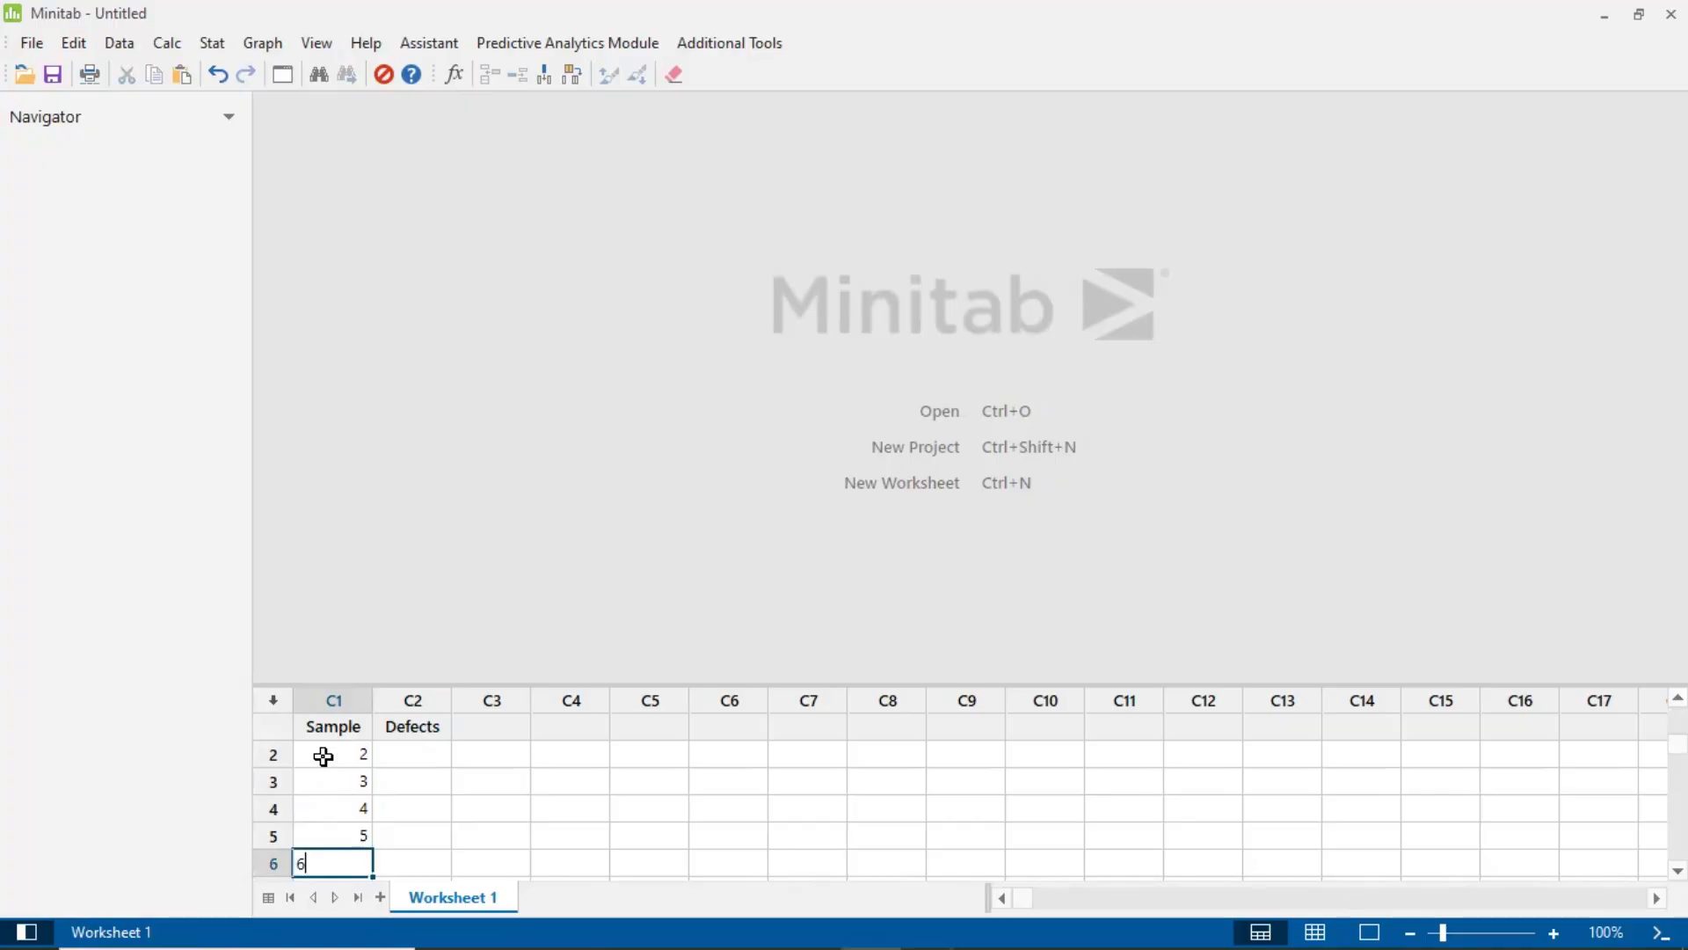
{"action": "key", "text": "Return"}
Enter the defect counts 4, 2, 5, 3, 6 and 4 in rows 1 to 6 of the Defects column.
{"action": "key", "text": "Up"}
{"action": "key", "text": "Up"}
{"action": "key", "text": "Up"}
{"action": "key", "text": "Up"}
{"action": "key", "text": "Up"}
{"action": "key", "text": "Up"}
{"action": "key", "text": "Up"}
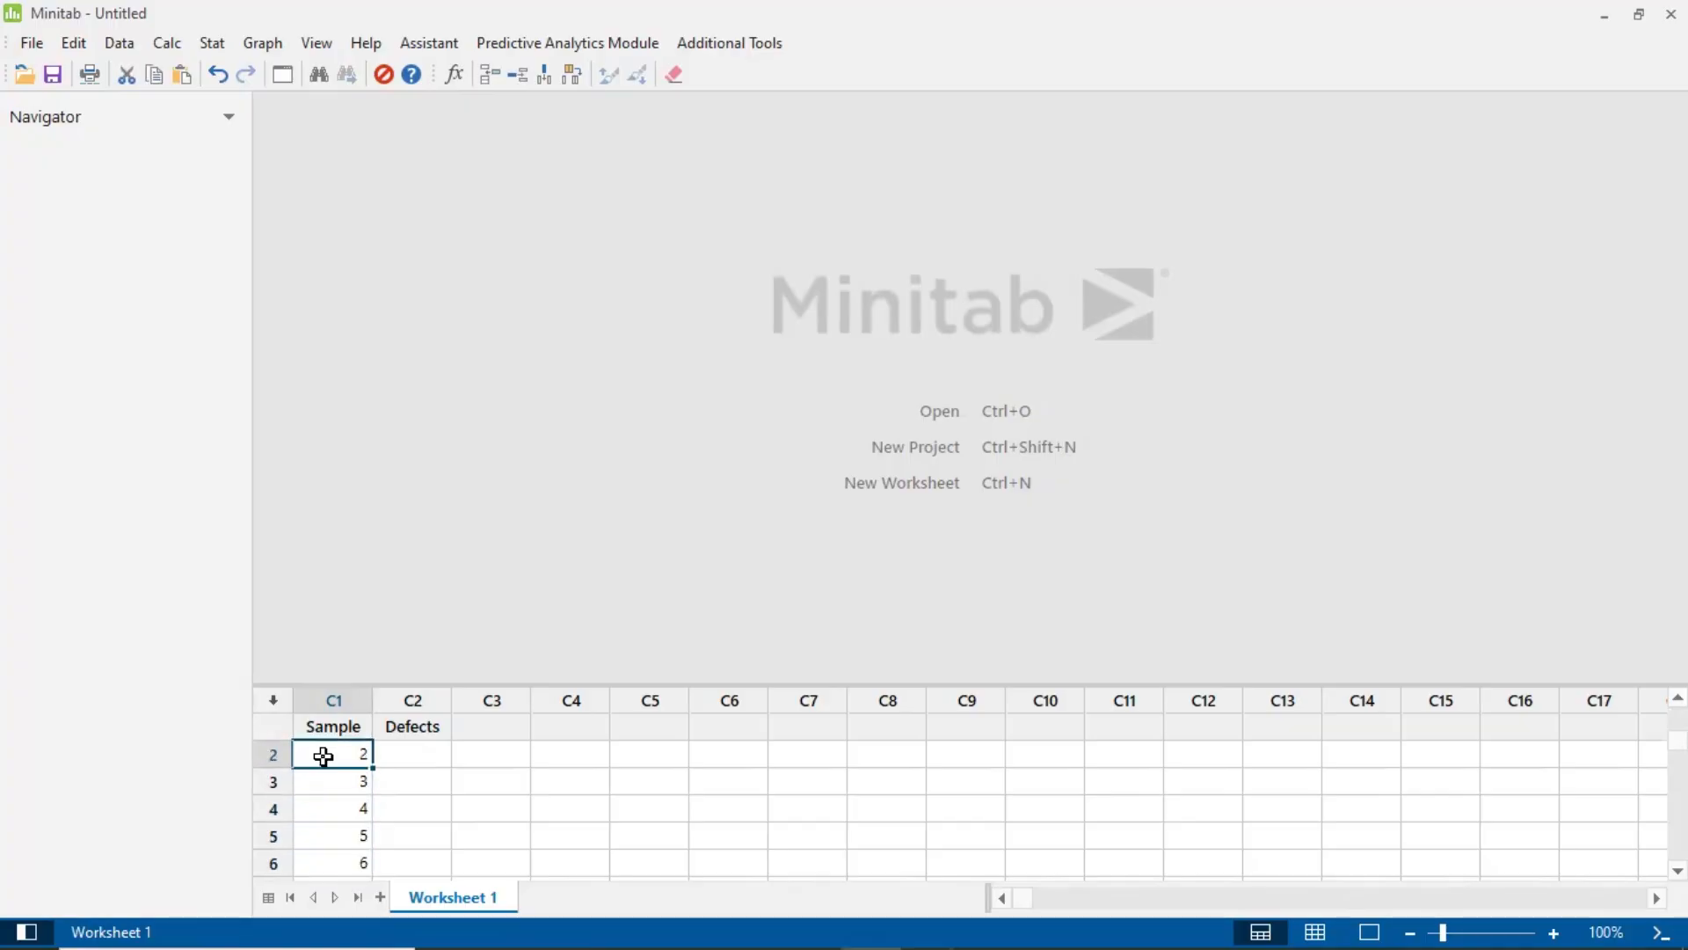
{"action": "key", "text": "Right"}
{"action": "key", "text": "Down"}
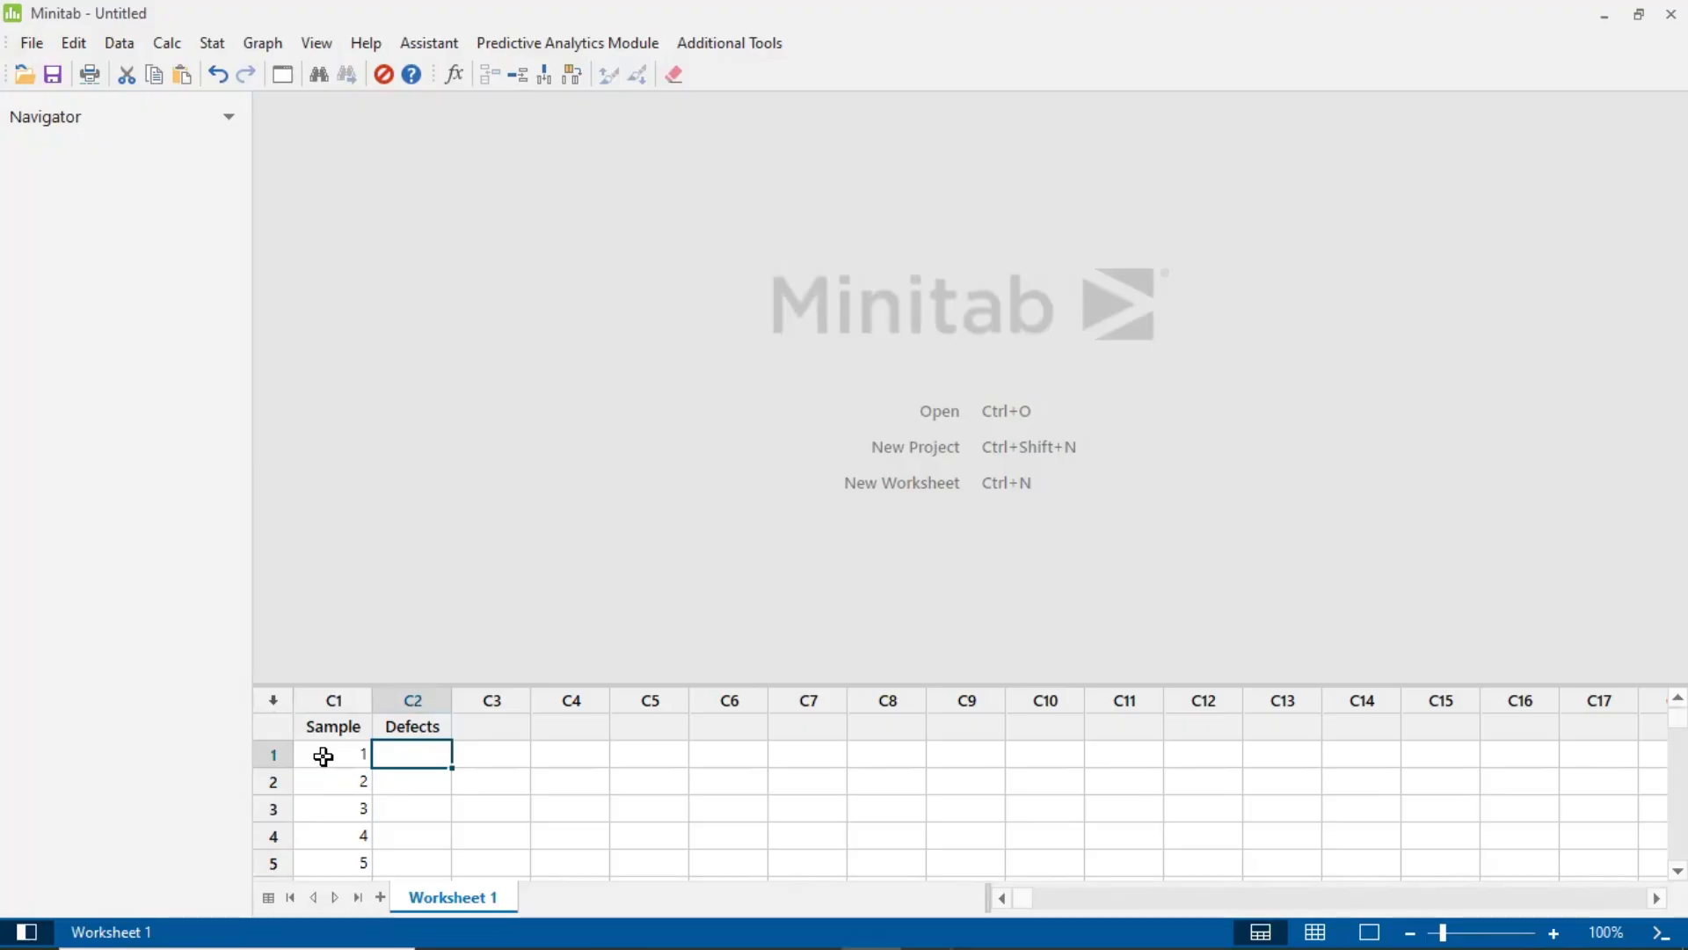
{"action": "type", "text": "4"}
{"action": "key", "text": "Return"}
{"action": "type", "text": "2"}
{"action": "key", "text": "Return"}
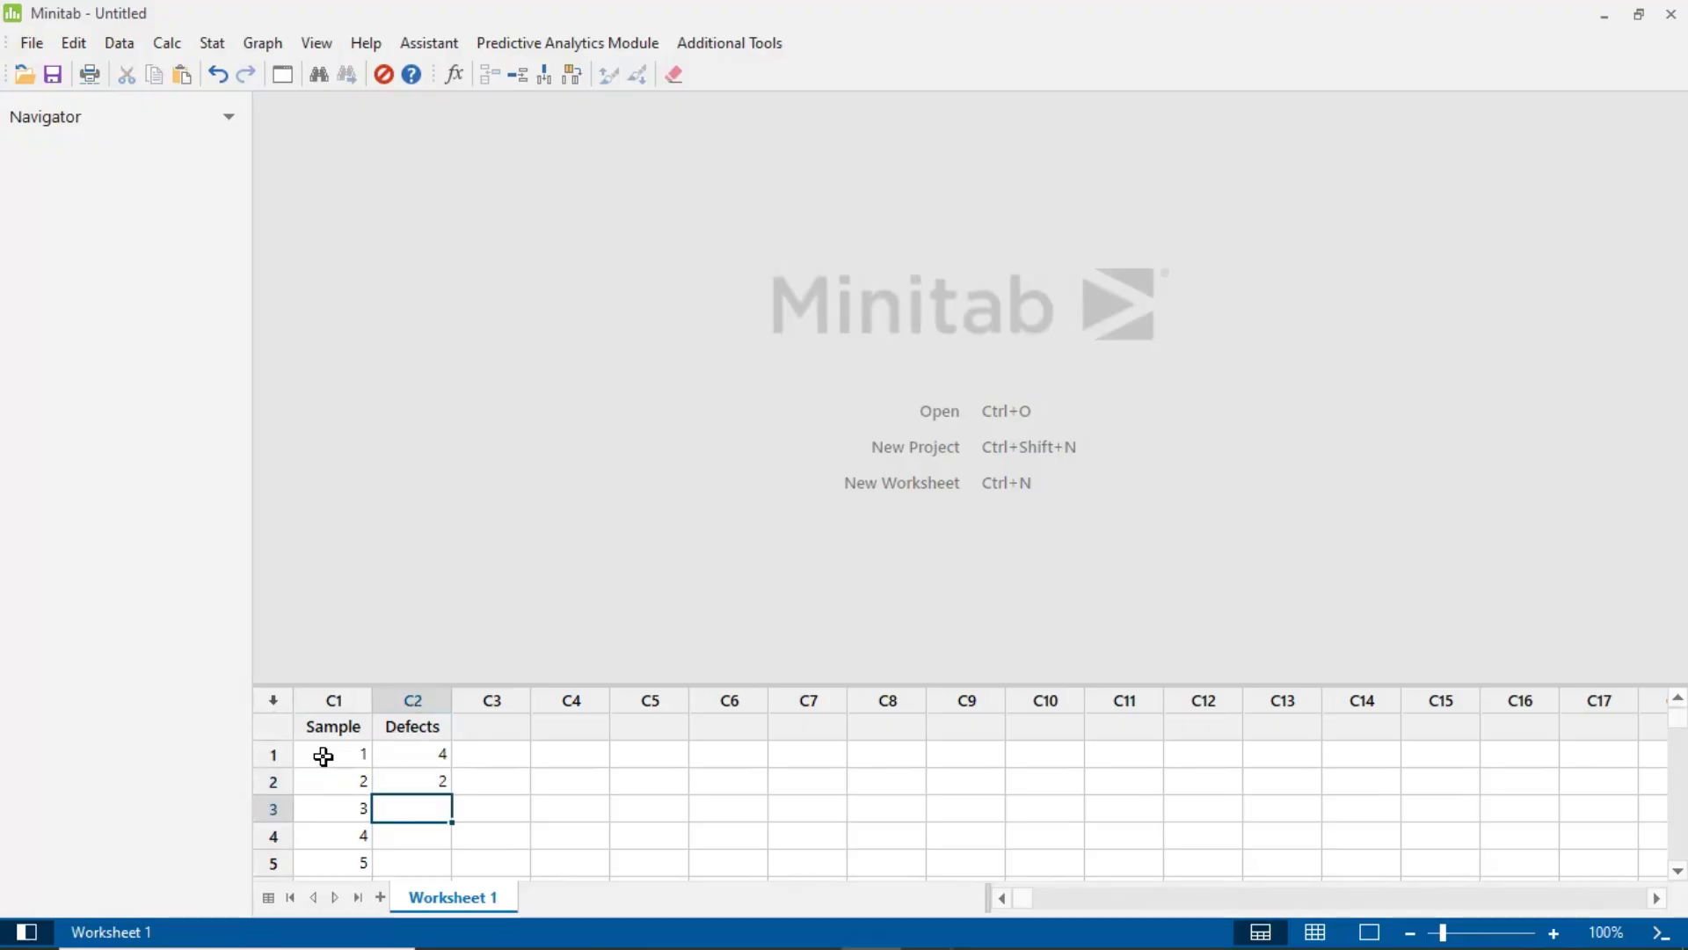
{"action": "type", "text": "5"}
{"action": "key", "text": "Return"}
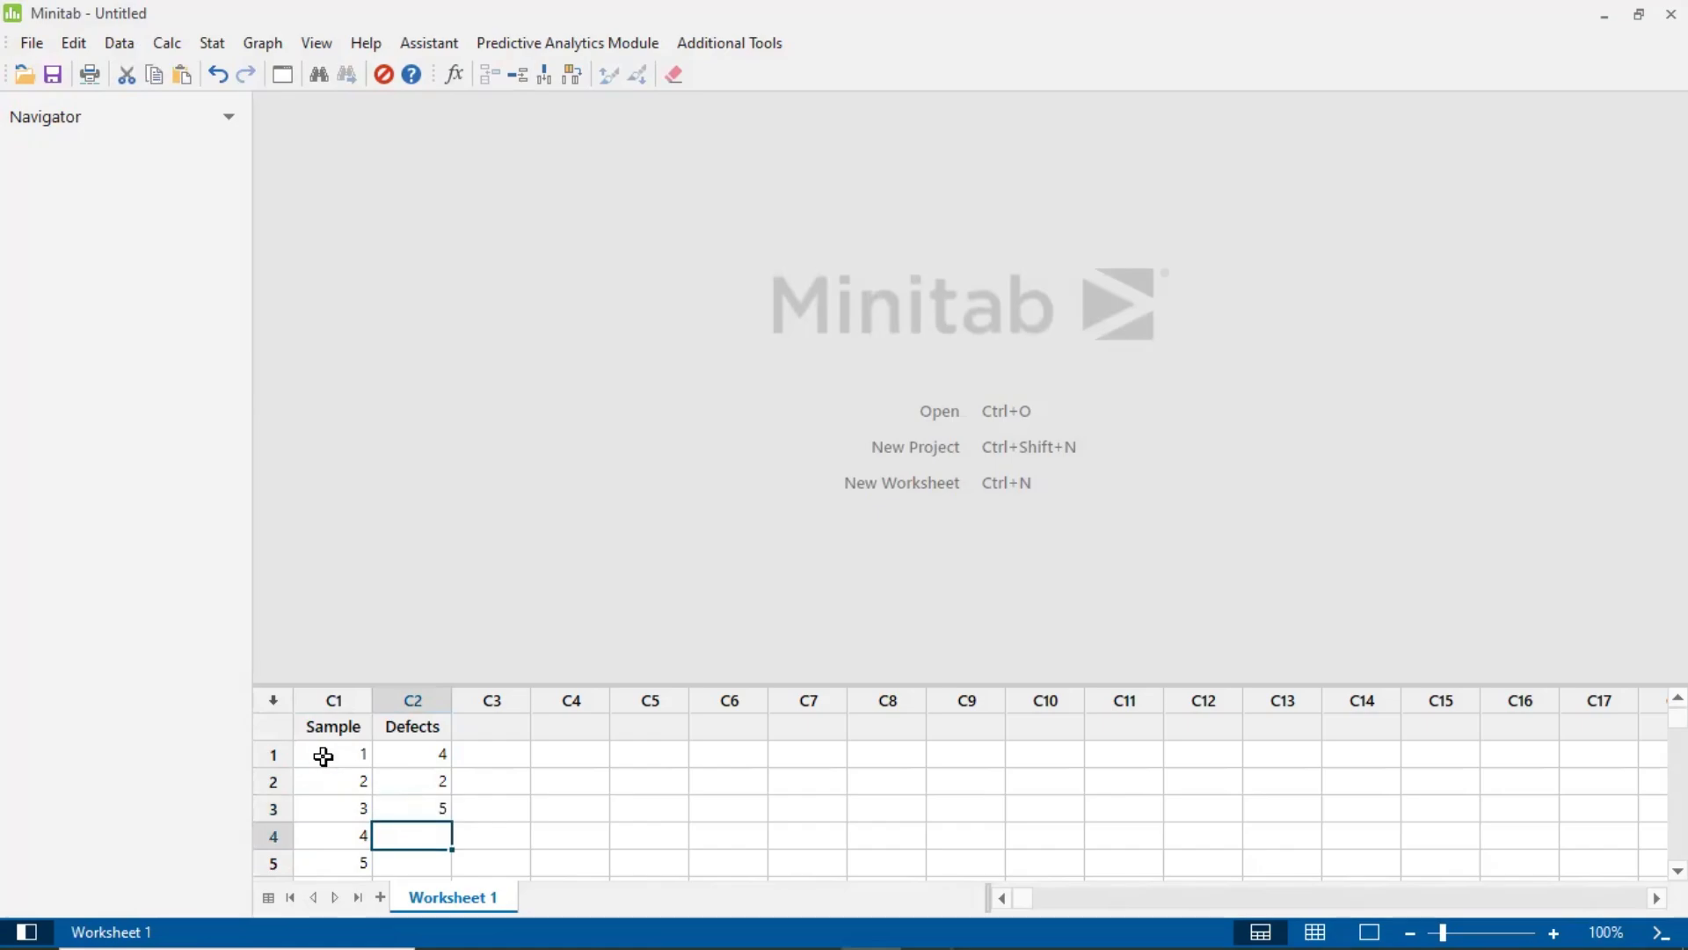
{"action": "type", "text": "3"}
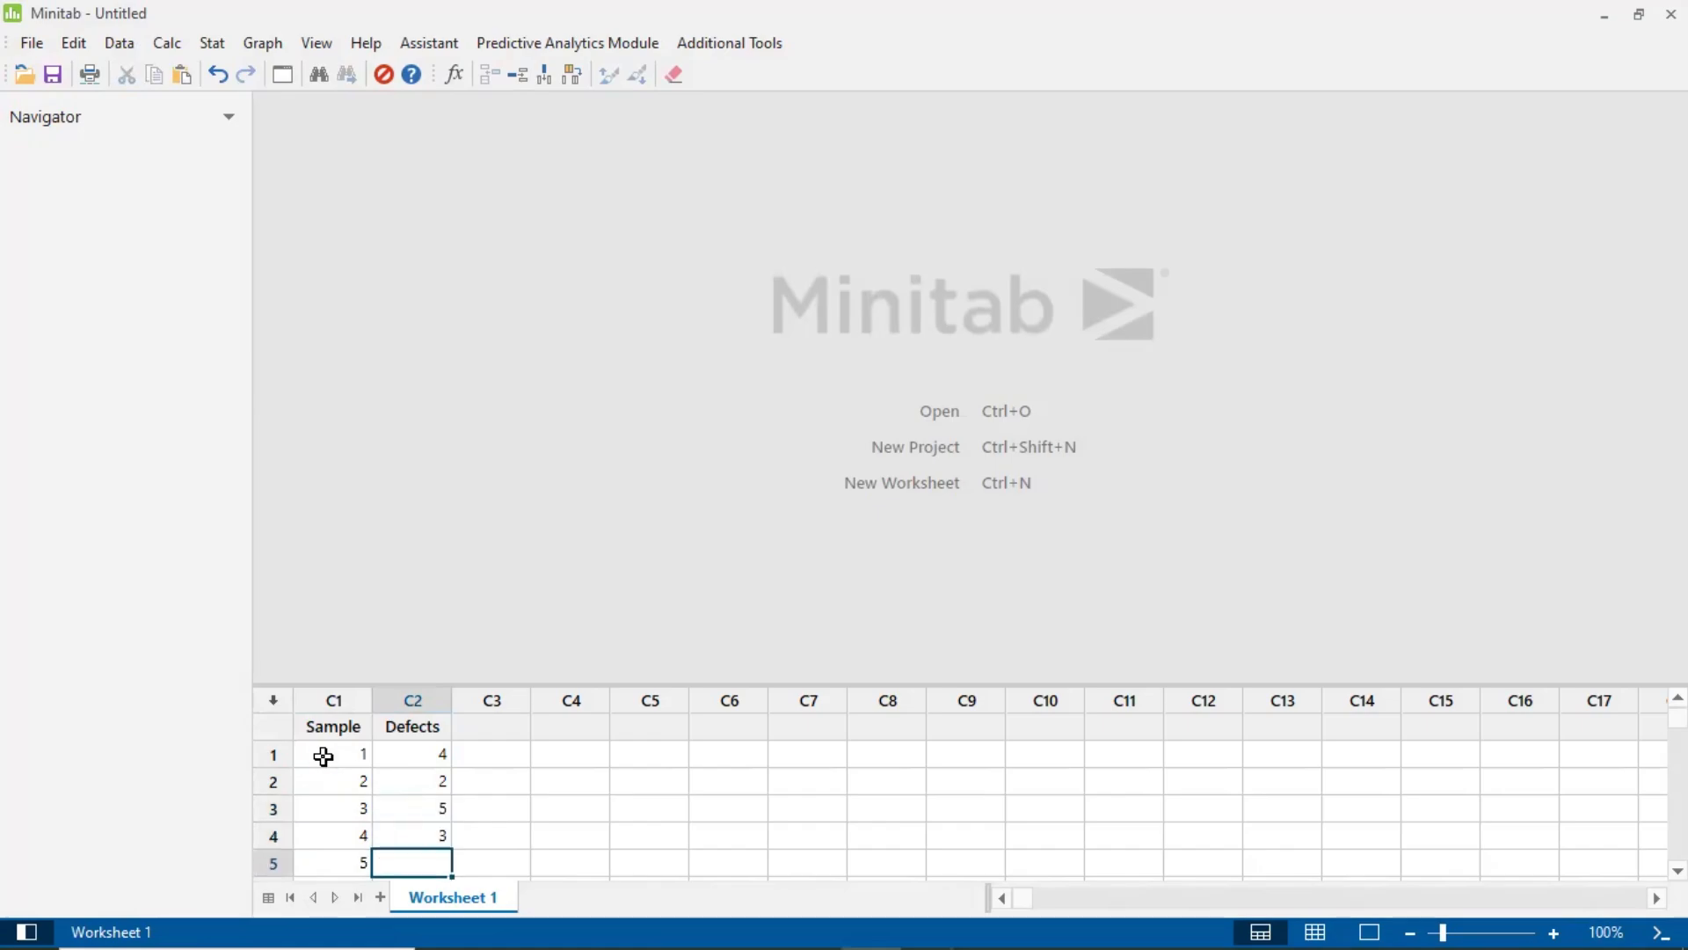
{"action": "key", "text": "Return"}
{"action": "type", "text": "6"}
{"action": "key", "text": "Return"}
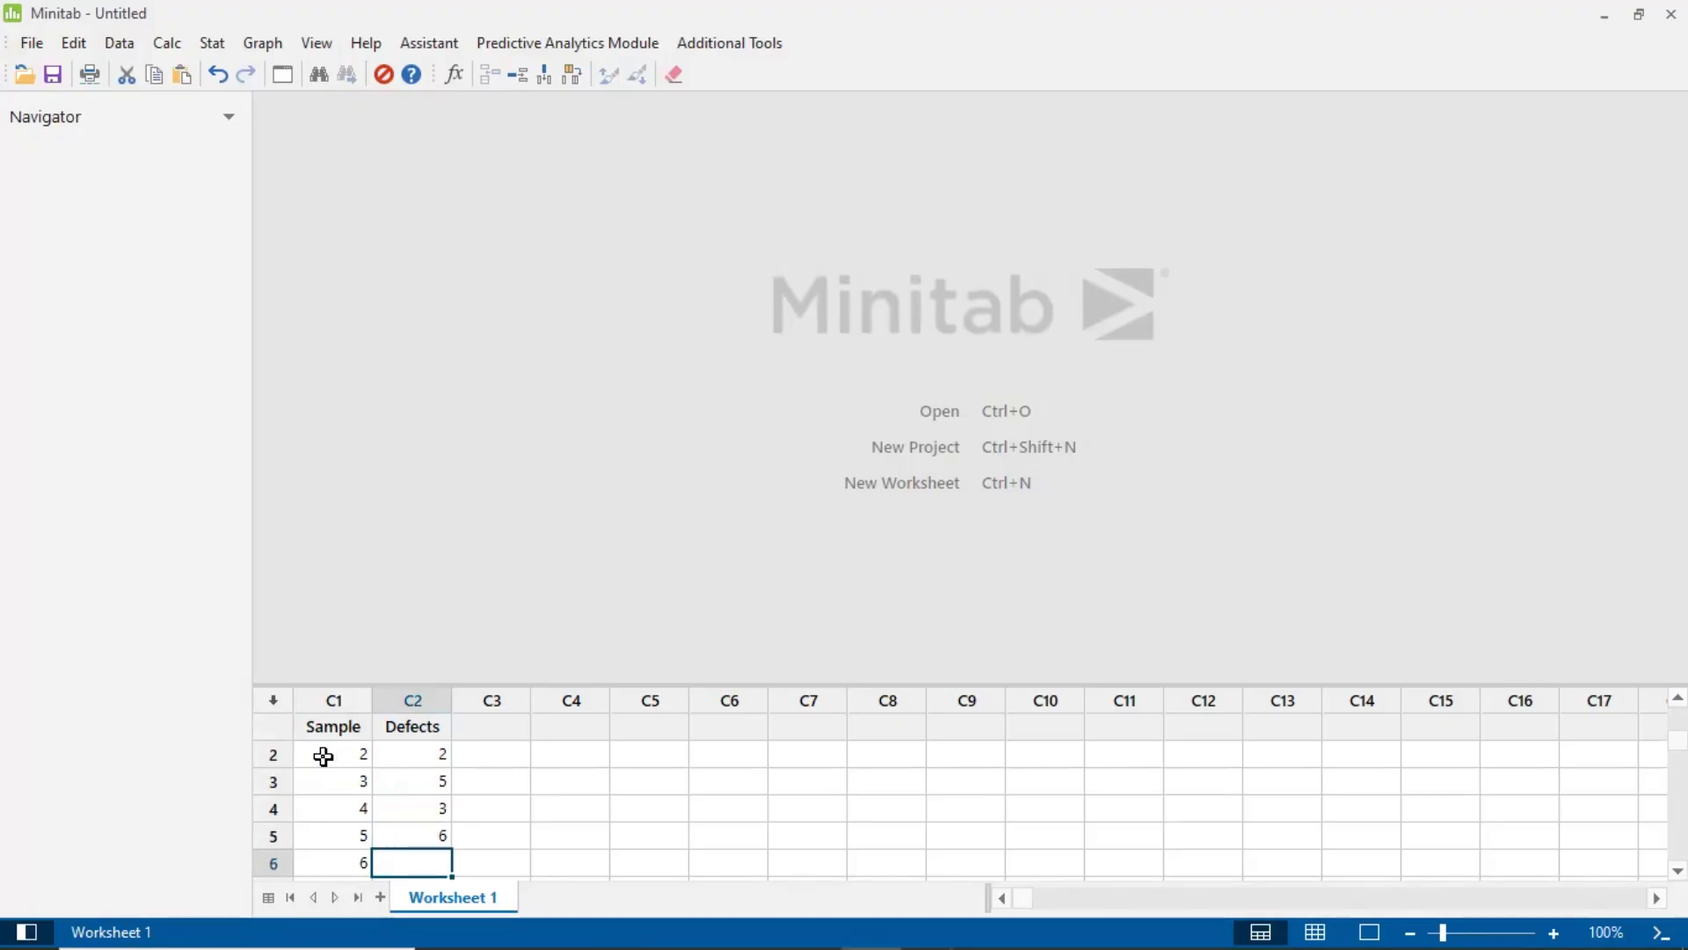
{"action": "type", "text": "4"}
{"action": "key", "text": "Return"}
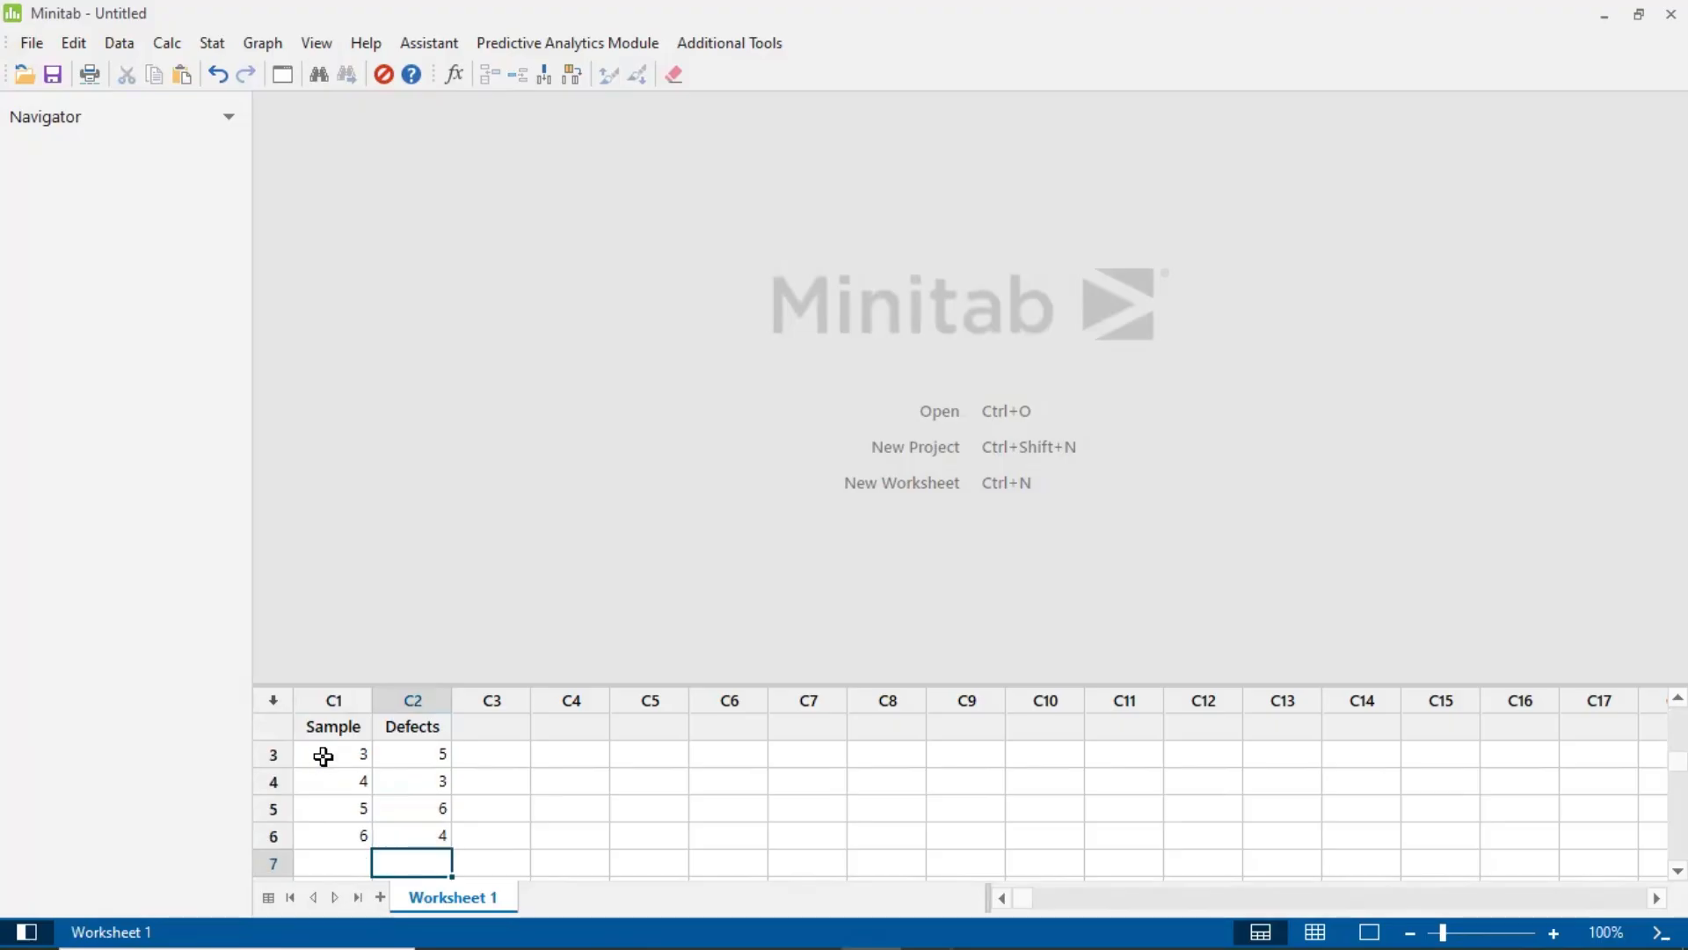
{"action": "key", "text": "Up"}
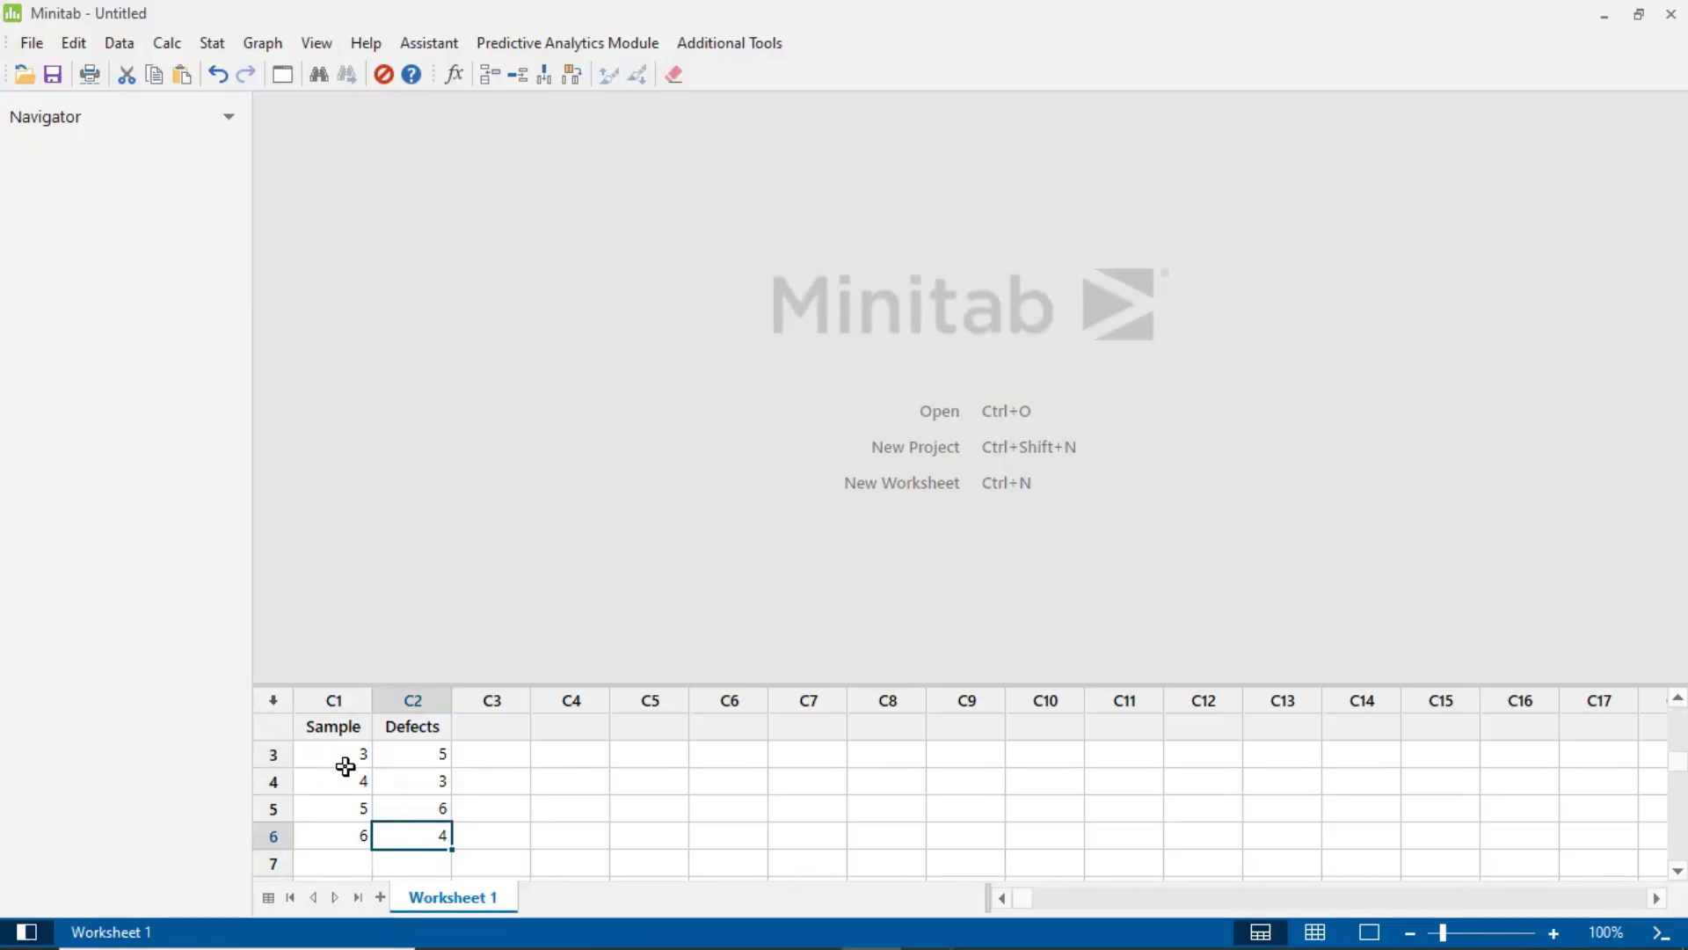
{"action": "scroll", "coordinate": [347, 765], "scroll_direction": "up", "scroll_amount": 1}
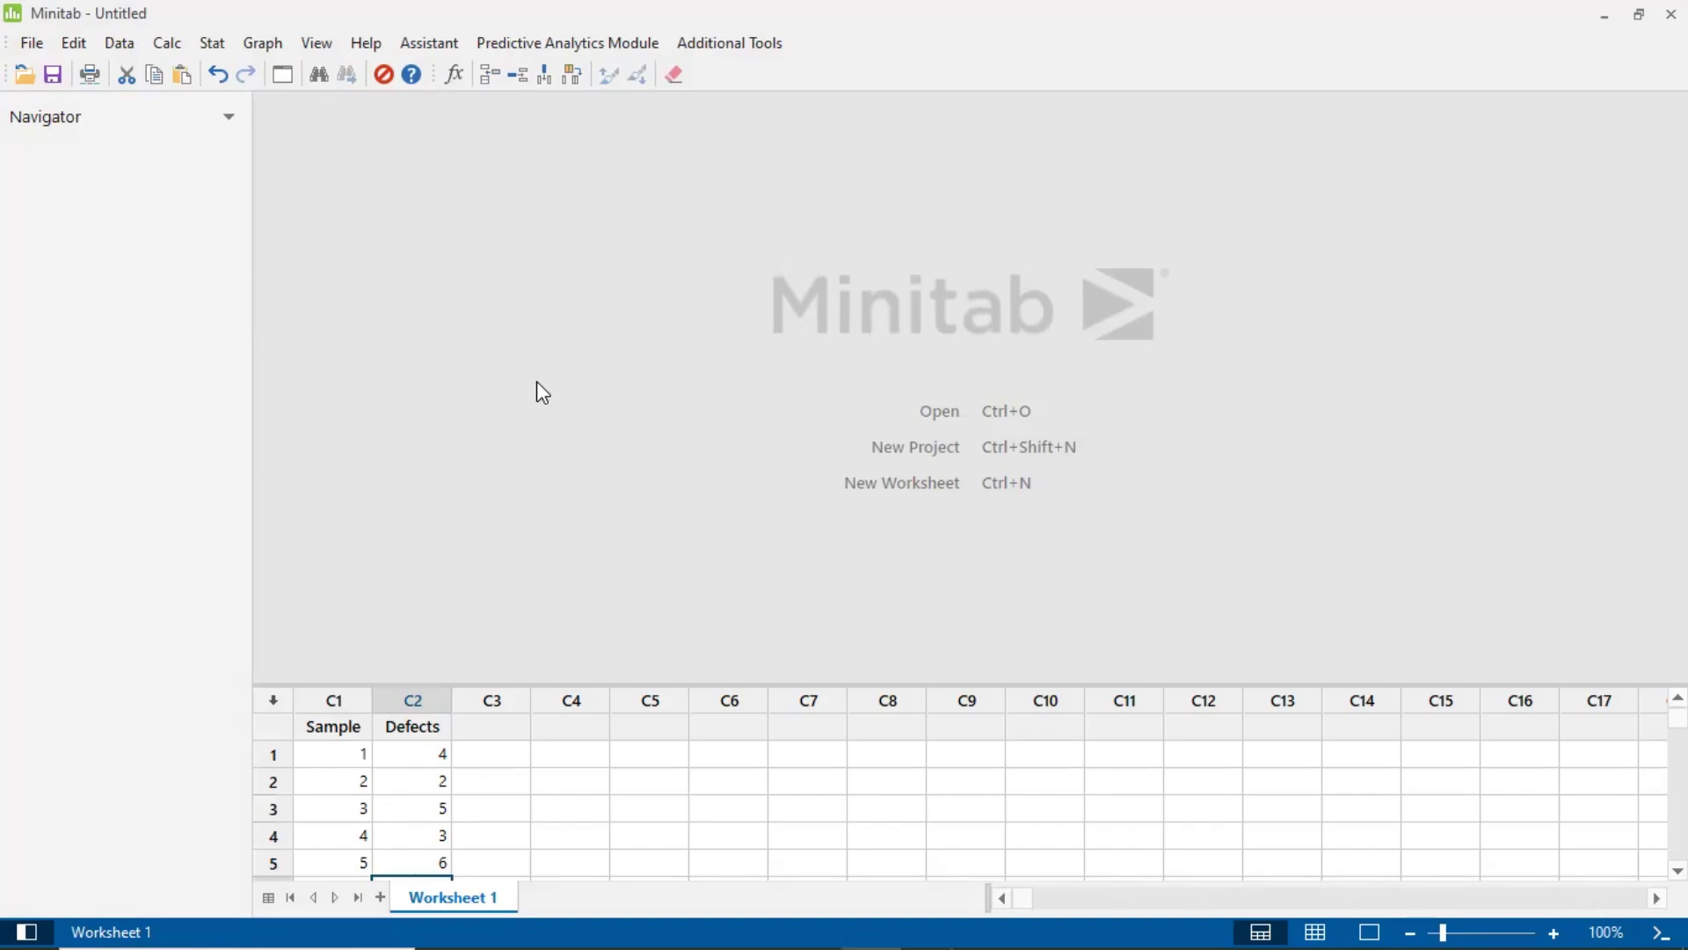
Create a C chart with Defects as the only variable, and shrink the graph so it fits entirely within the output area.
{"action": "left_click", "coordinate": [212, 42]}
{"action": "mouse_move", "coordinate": [251, 178]}
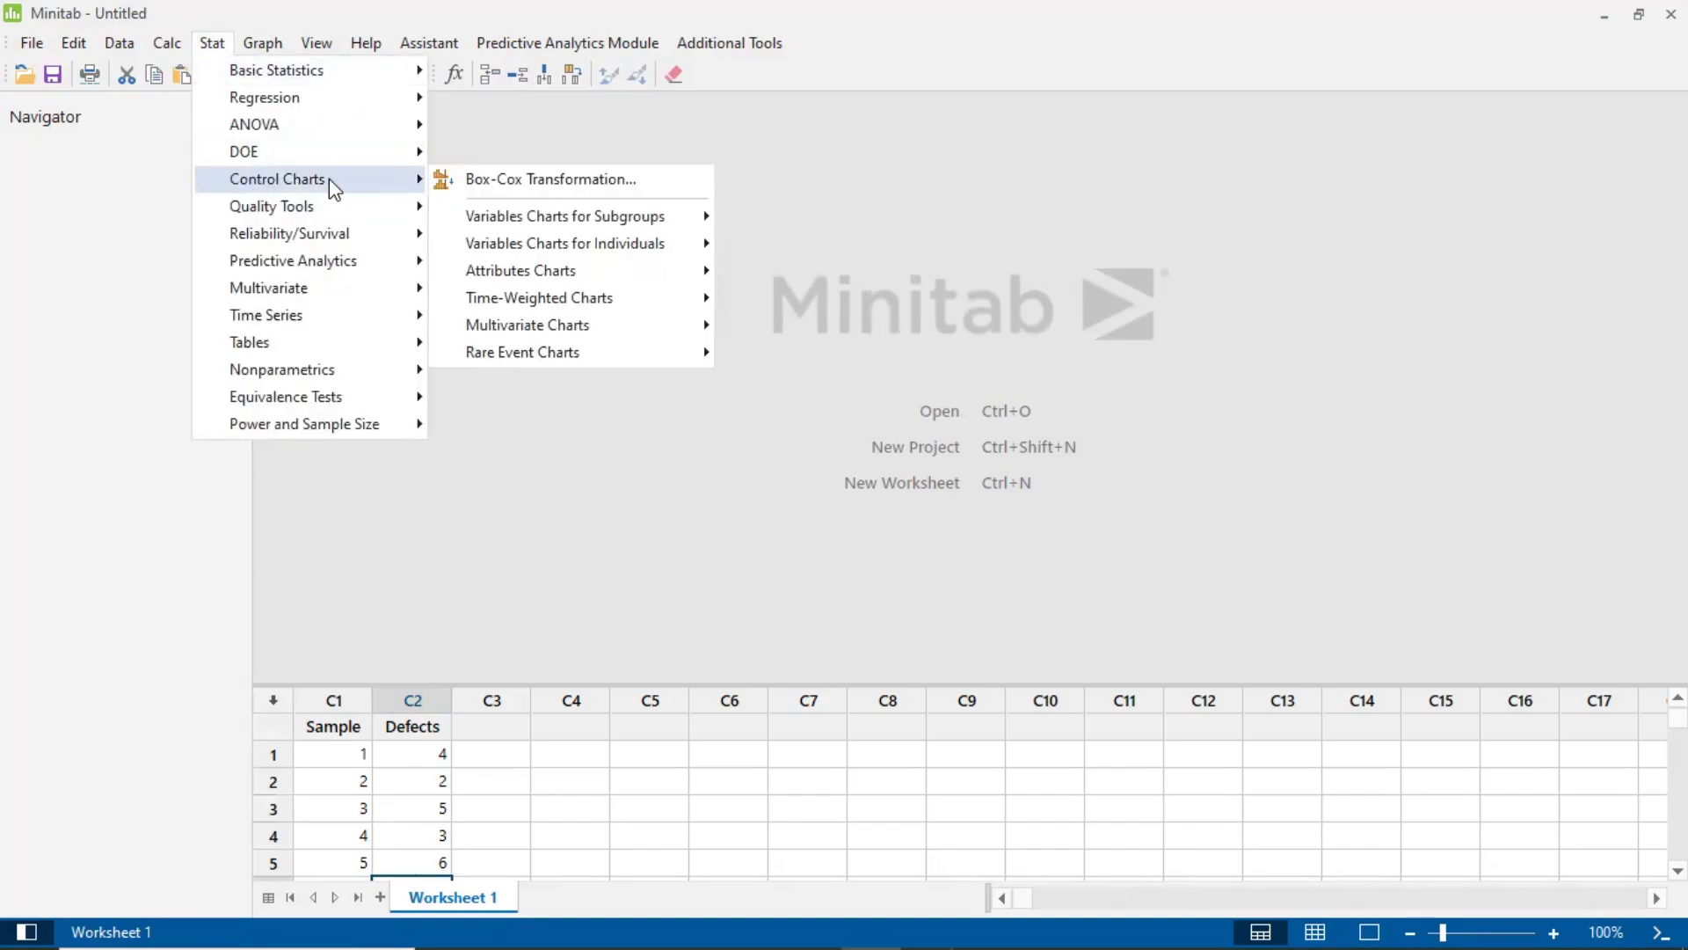
{"action": "mouse_move", "coordinate": [502, 274]}
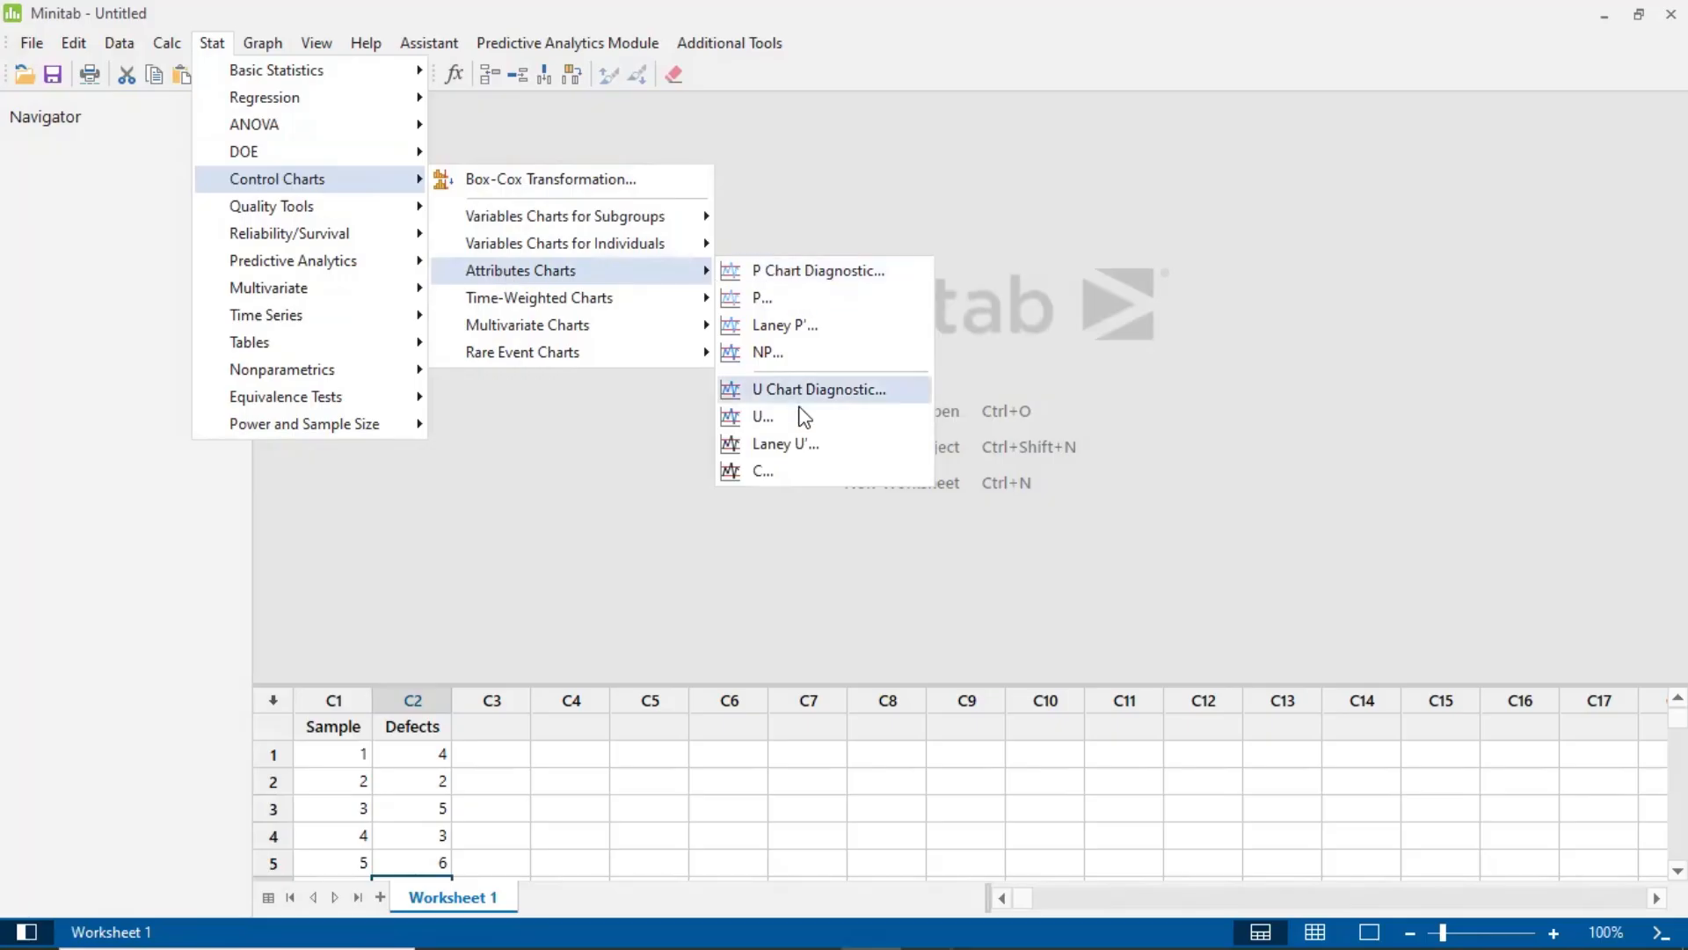
{"action": "left_click", "coordinate": [788, 471]}
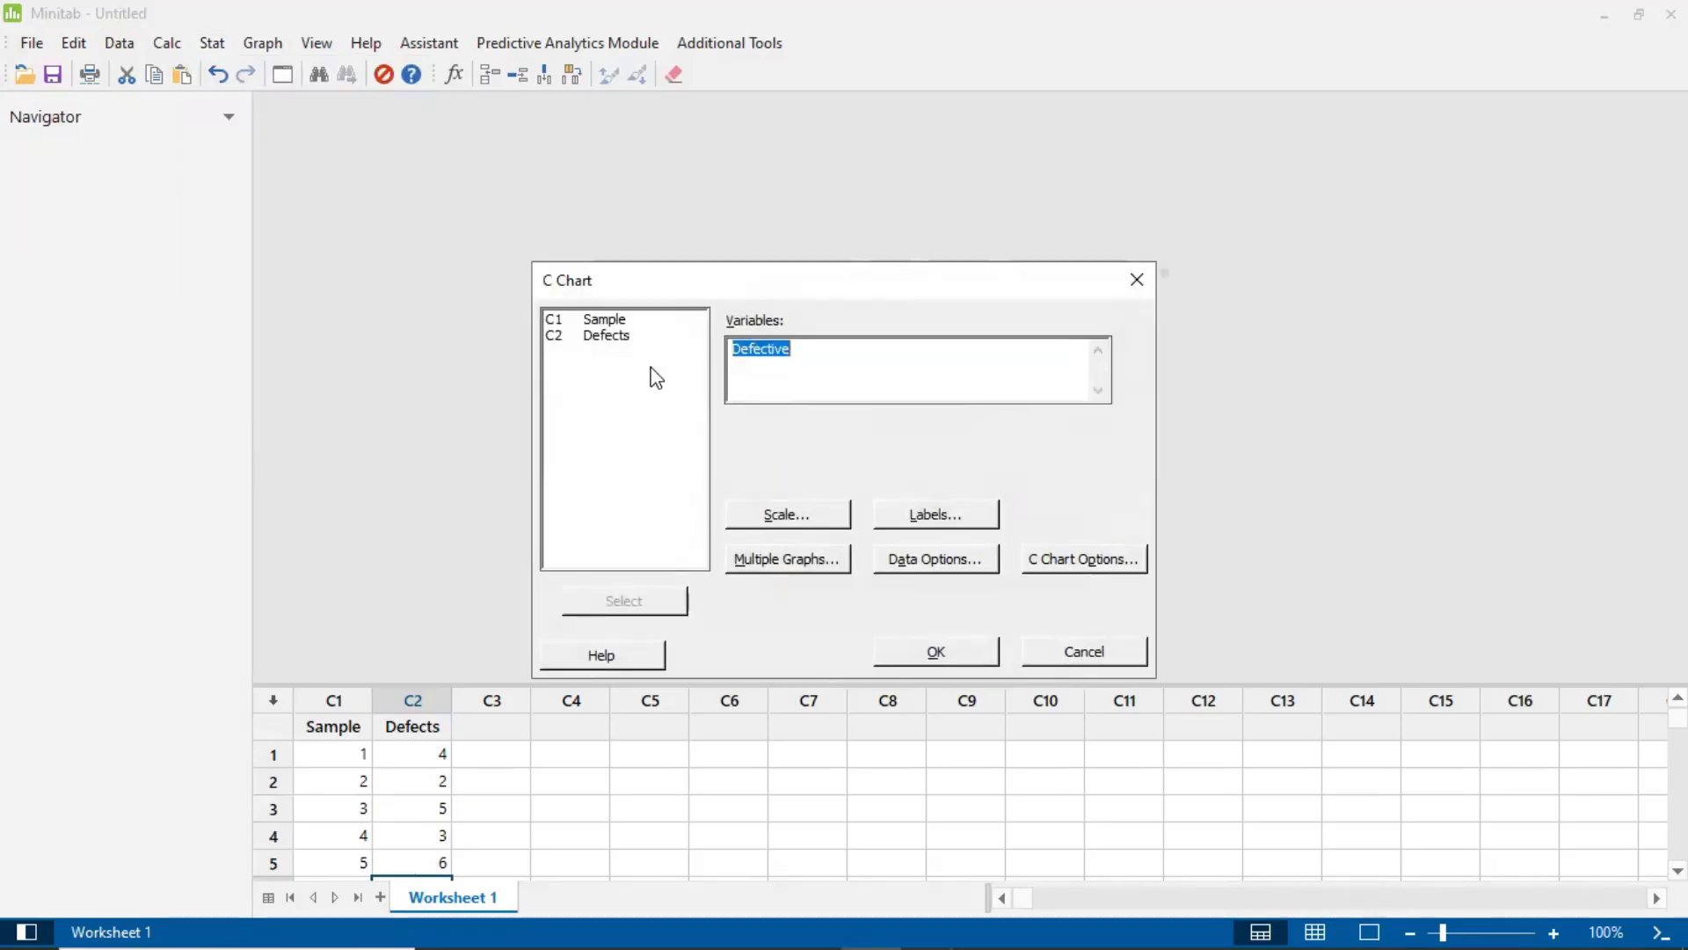
{"action": "key", "text": "BackSpace"}
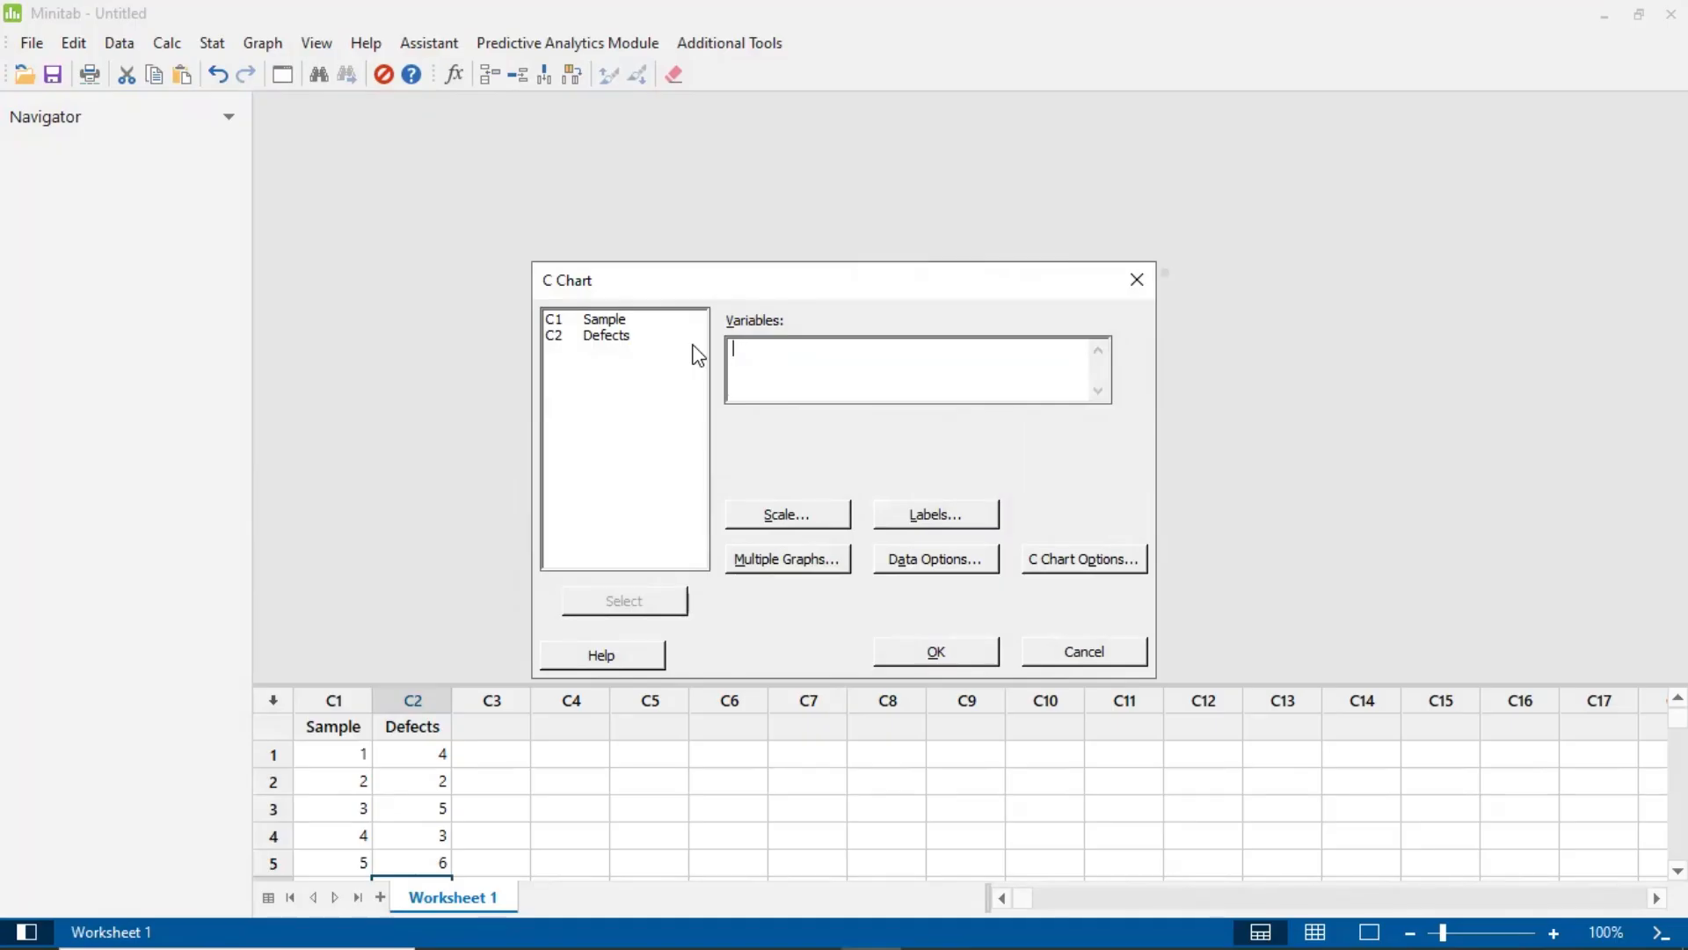
{"action": "left_click", "coordinate": [607, 338]}
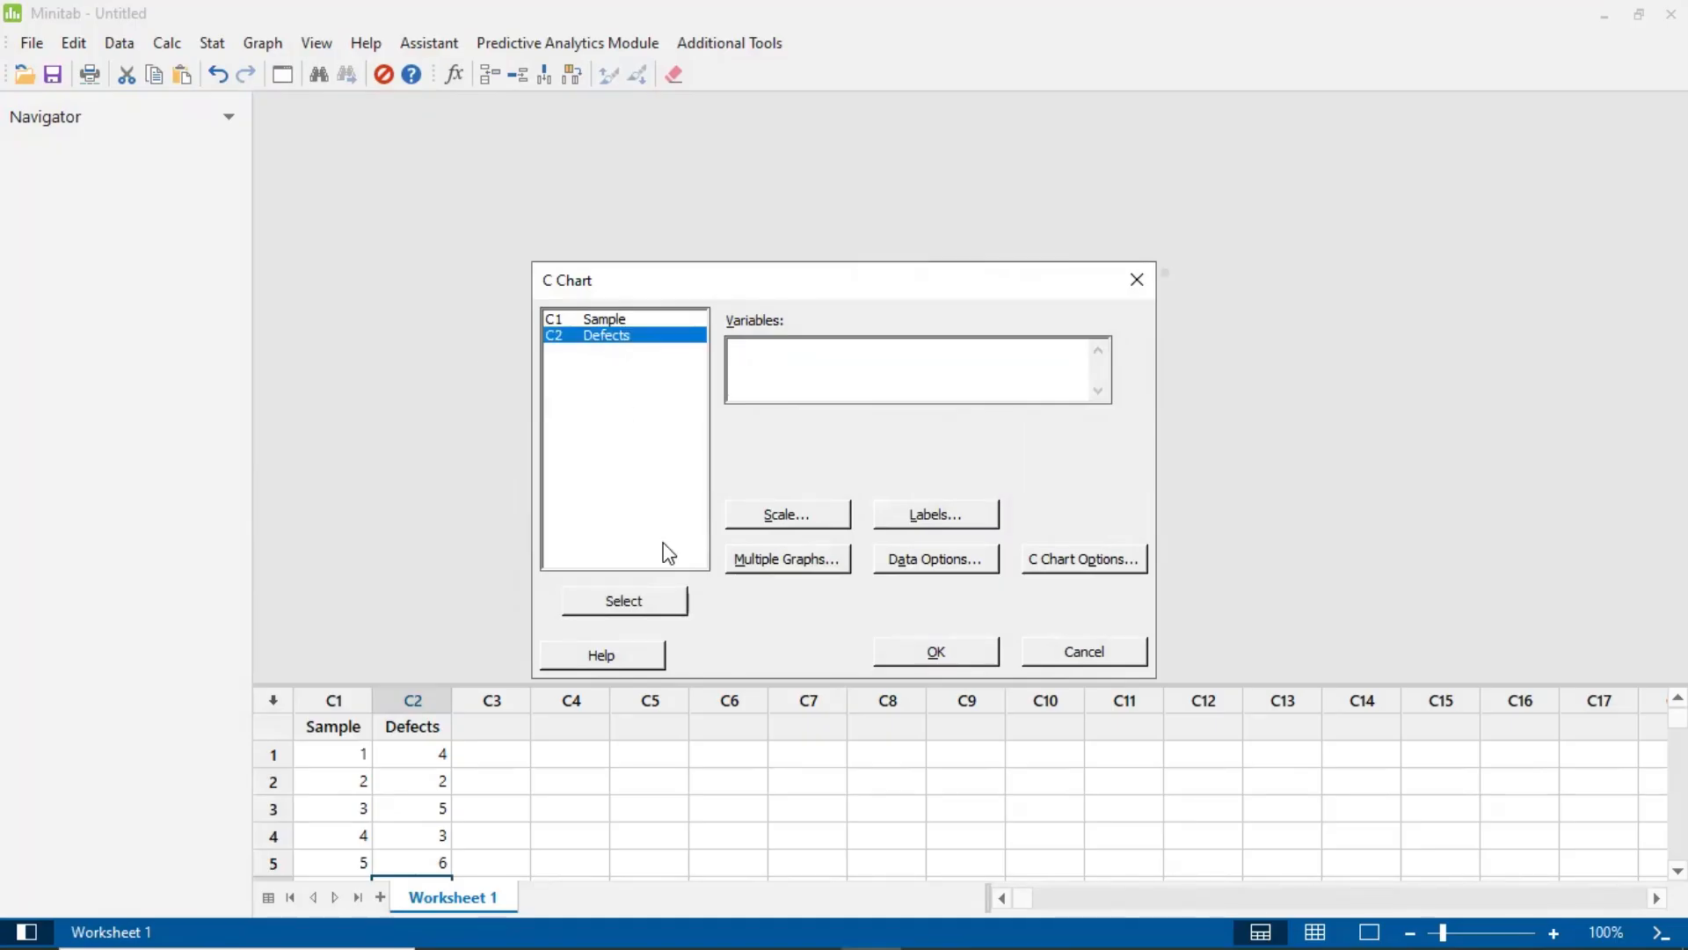
{"action": "left_click", "coordinate": [642, 602]}
{"action": "left_click", "coordinate": [957, 653]}
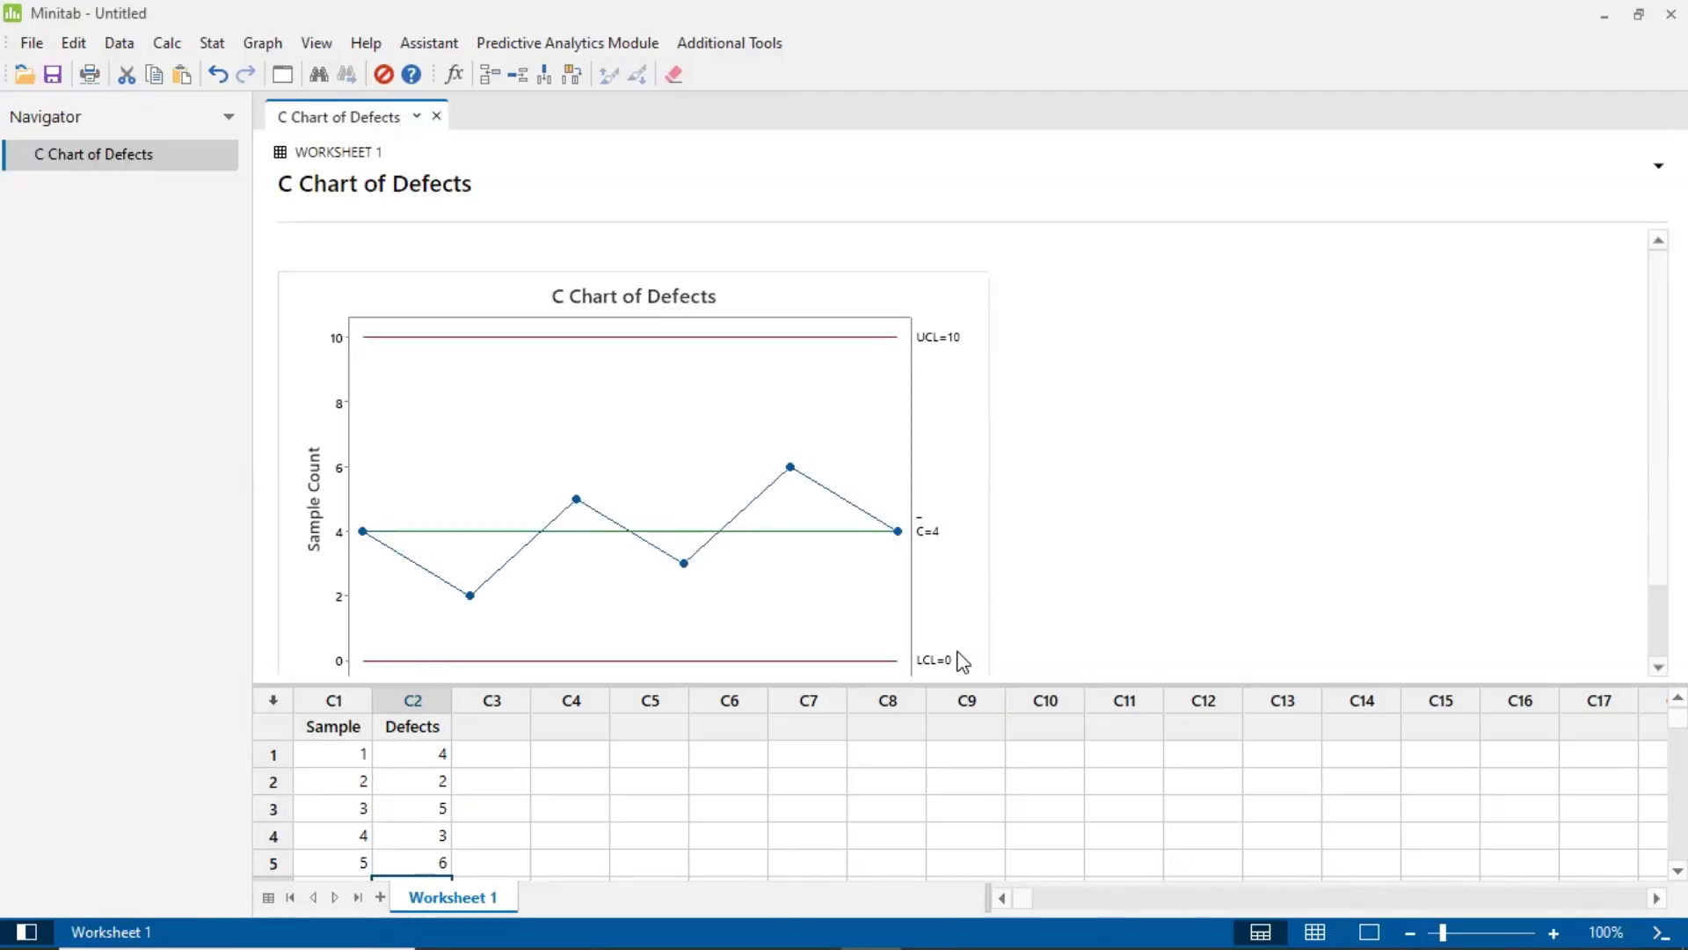
{"action": "scroll", "coordinate": [905, 501], "scroll_direction": "down", "scroll_amount": 1}
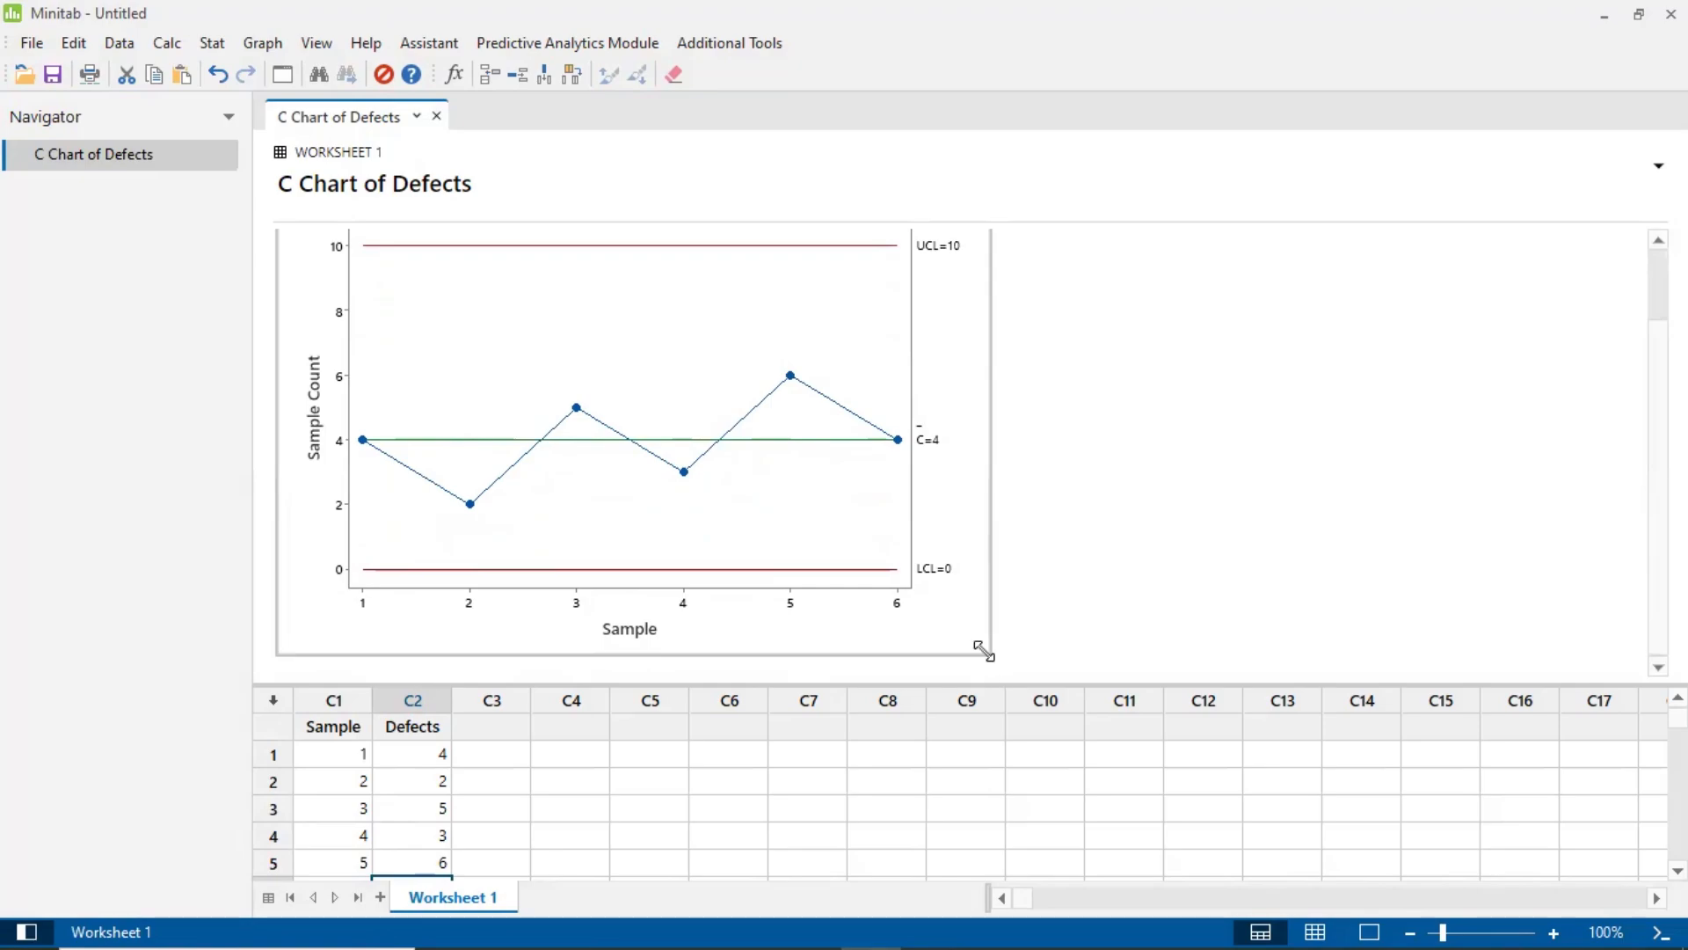
{"action": "left_click_drag", "start_coordinate": [981, 648], "coordinate": [828, 584]}
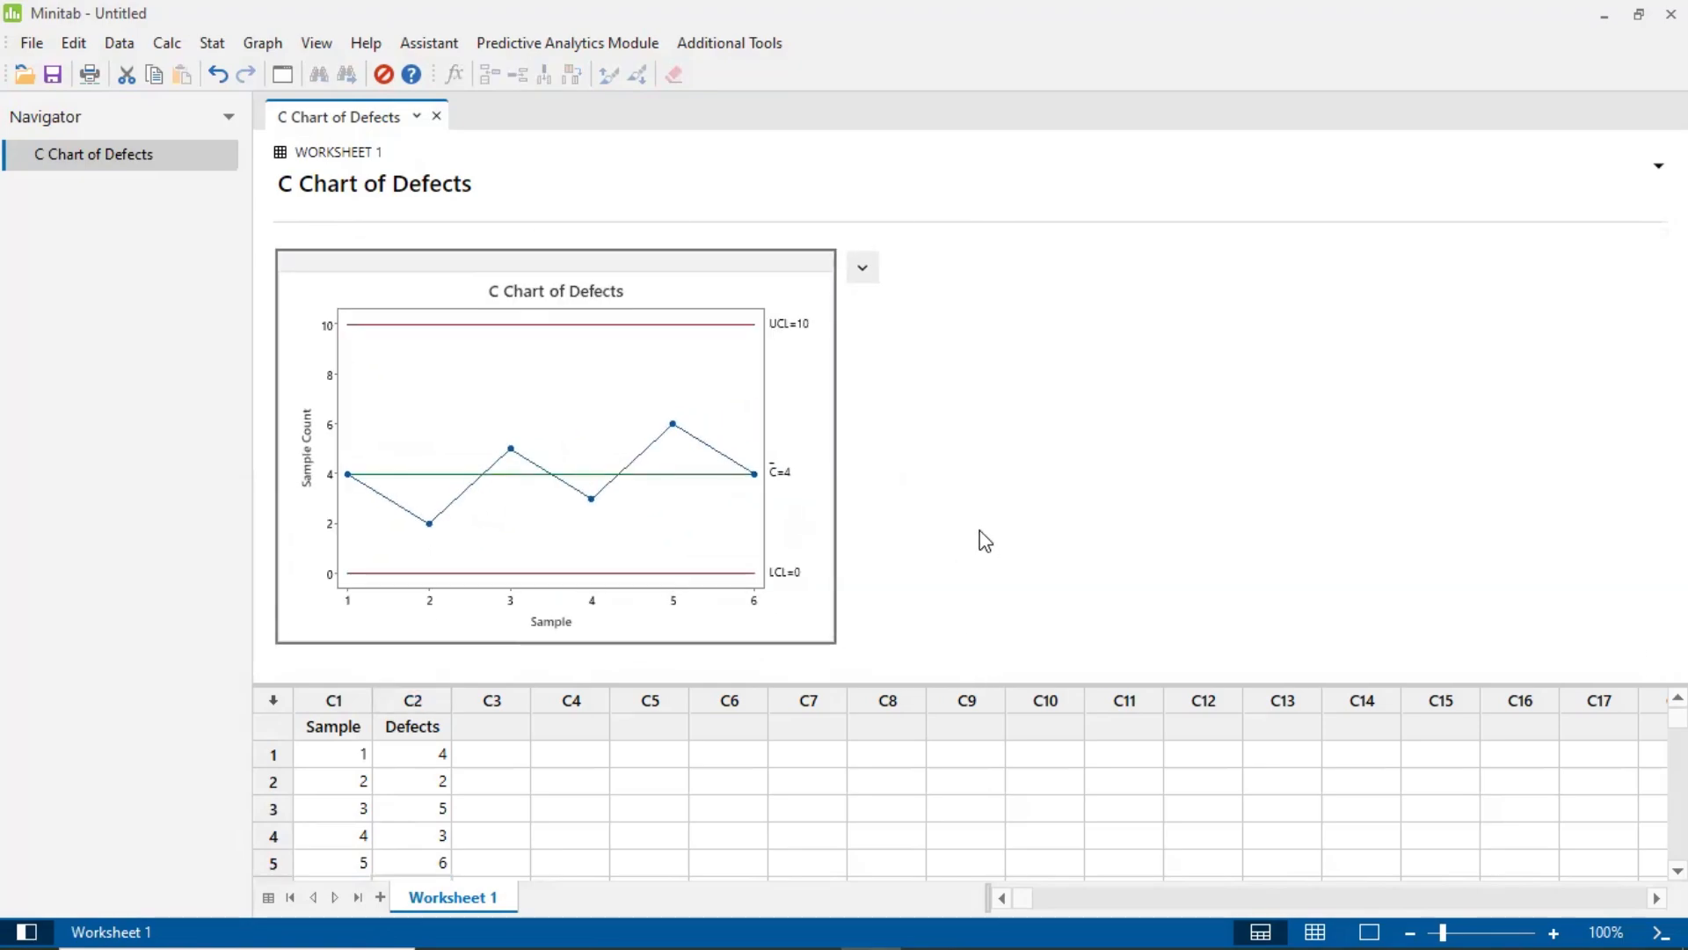